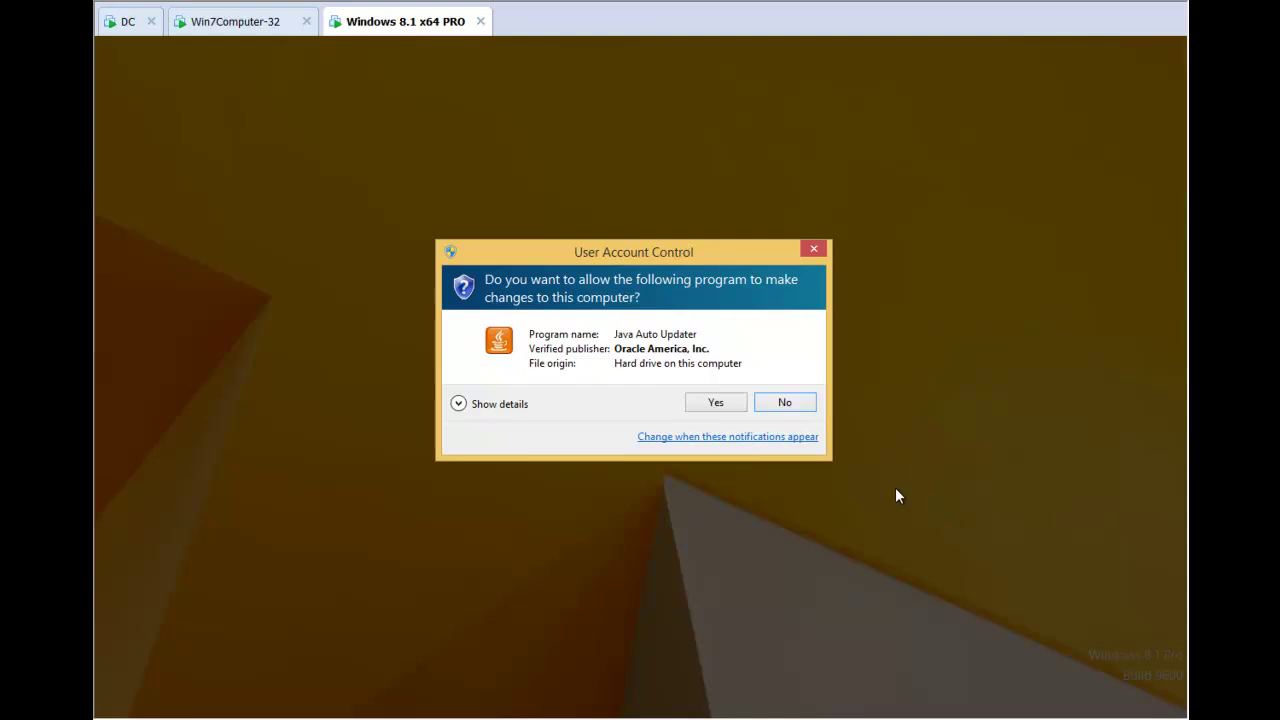
# Decline the Java Auto Updater's request to make changes and switch to the DC machine
pyautogui.click(784, 404)
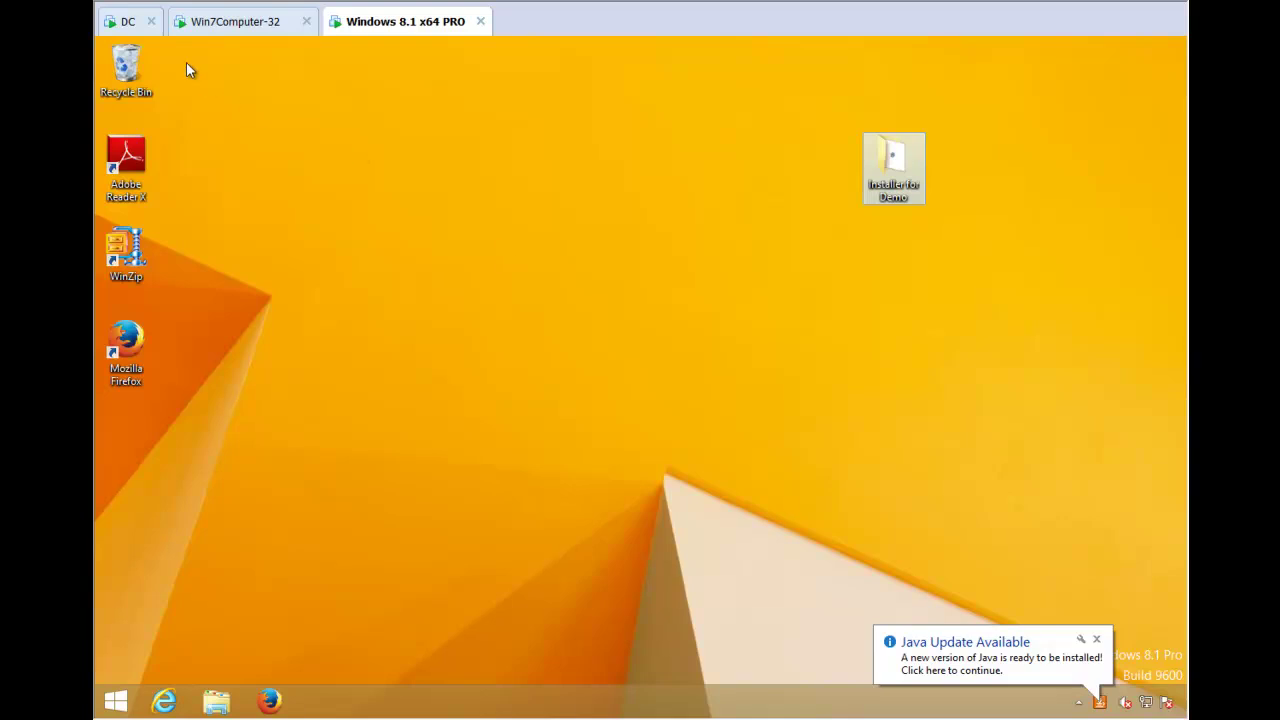
pyautogui.click(127, 22)
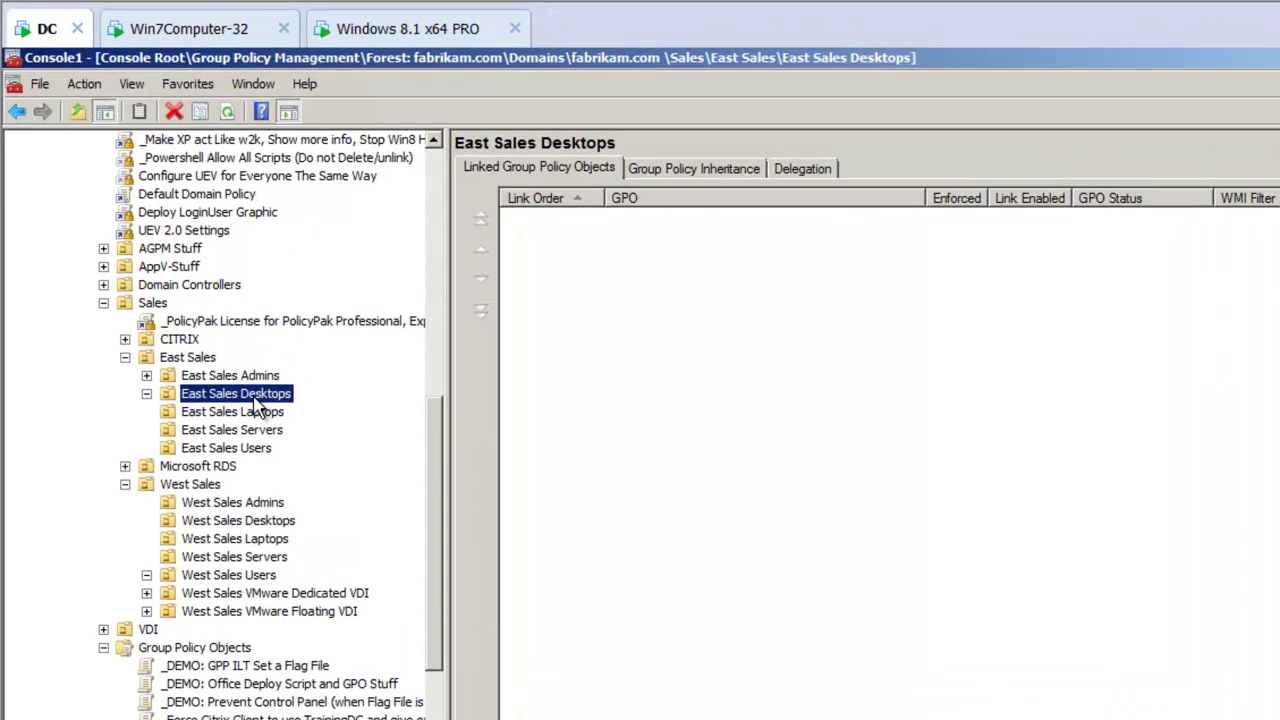
# Create a GPO named Kill Java Popup and link it to the East Sales Desktops OU
pyautogui.rightClick(257, 392)
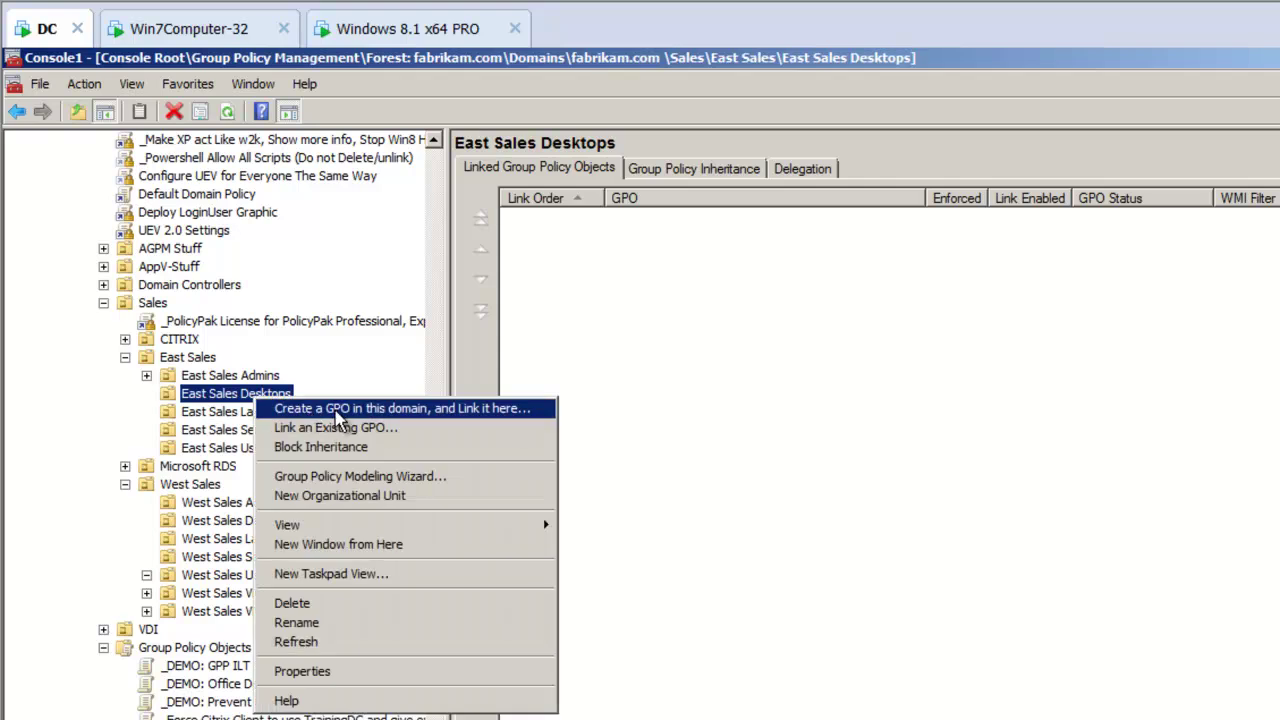
pyautogui.click(338, 412)
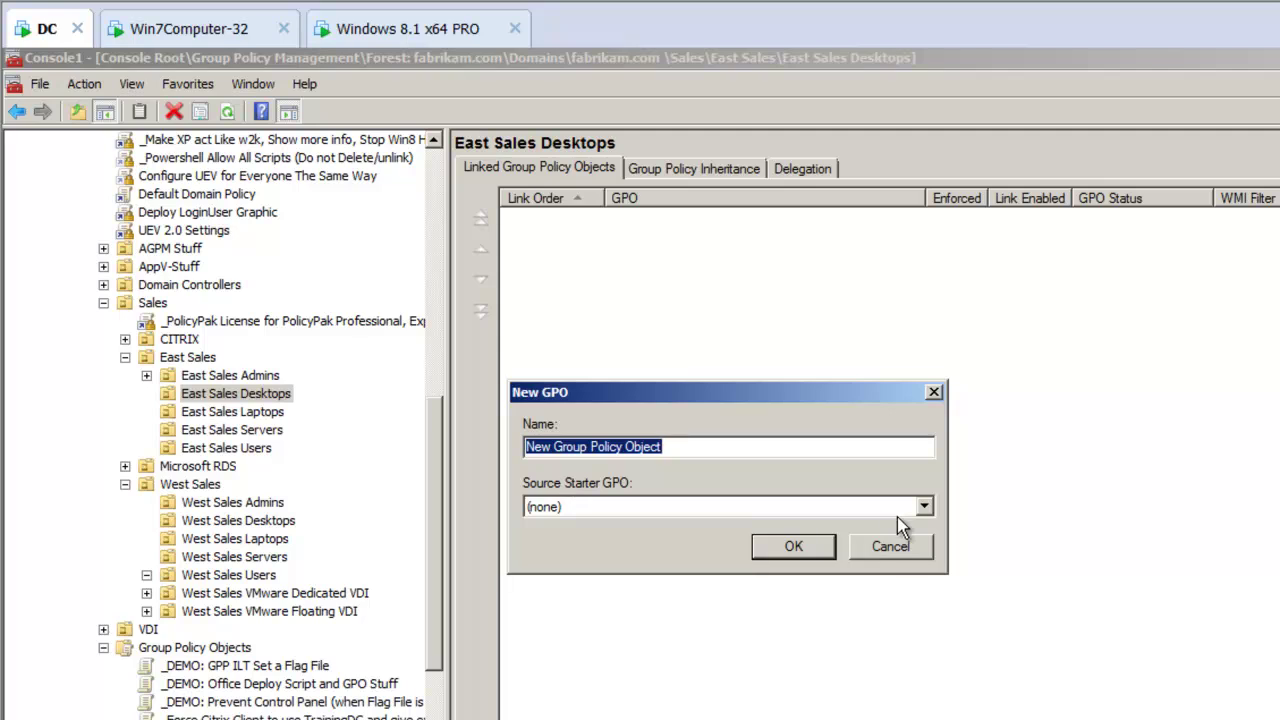
pyautogui.write('Kill Java Pop')
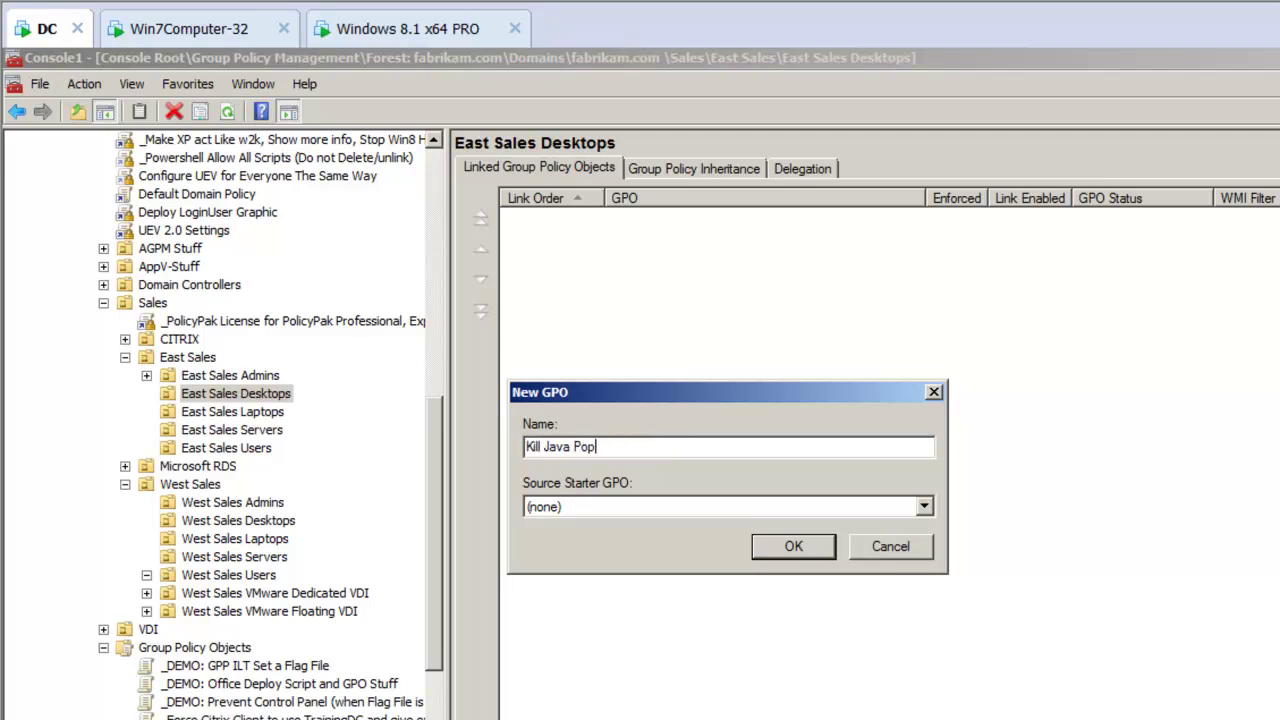
pyautogui.write('up')
pyautogui.press('Return')
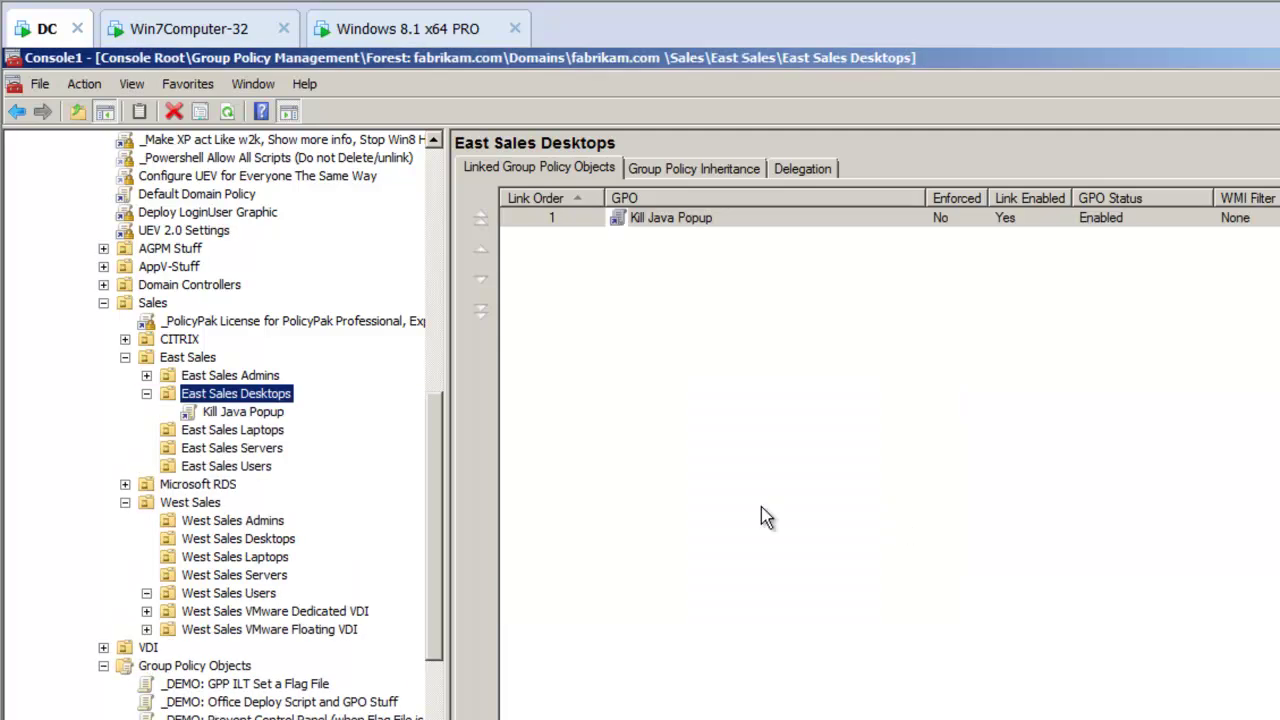
# Edit the Kill Java Popup GPO and add PolicyPak for Oracle Java Version 7 u 51 for Windows 7 and Later under Computer Configuration
pyautogui.click(258, 416)
pyautogui.rightClick(258, 418)
pyautogui.click(282, 428)
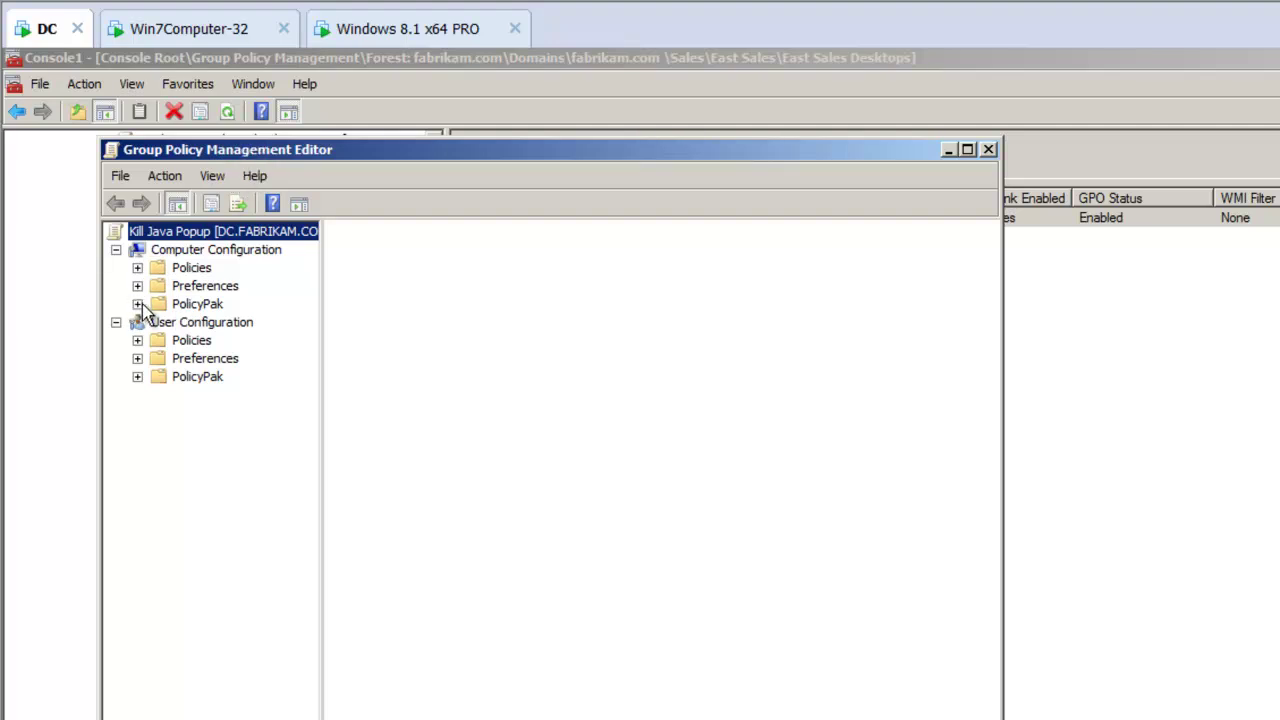
pyautogui.click(138, 304)
pyautogui.click(227, 323)
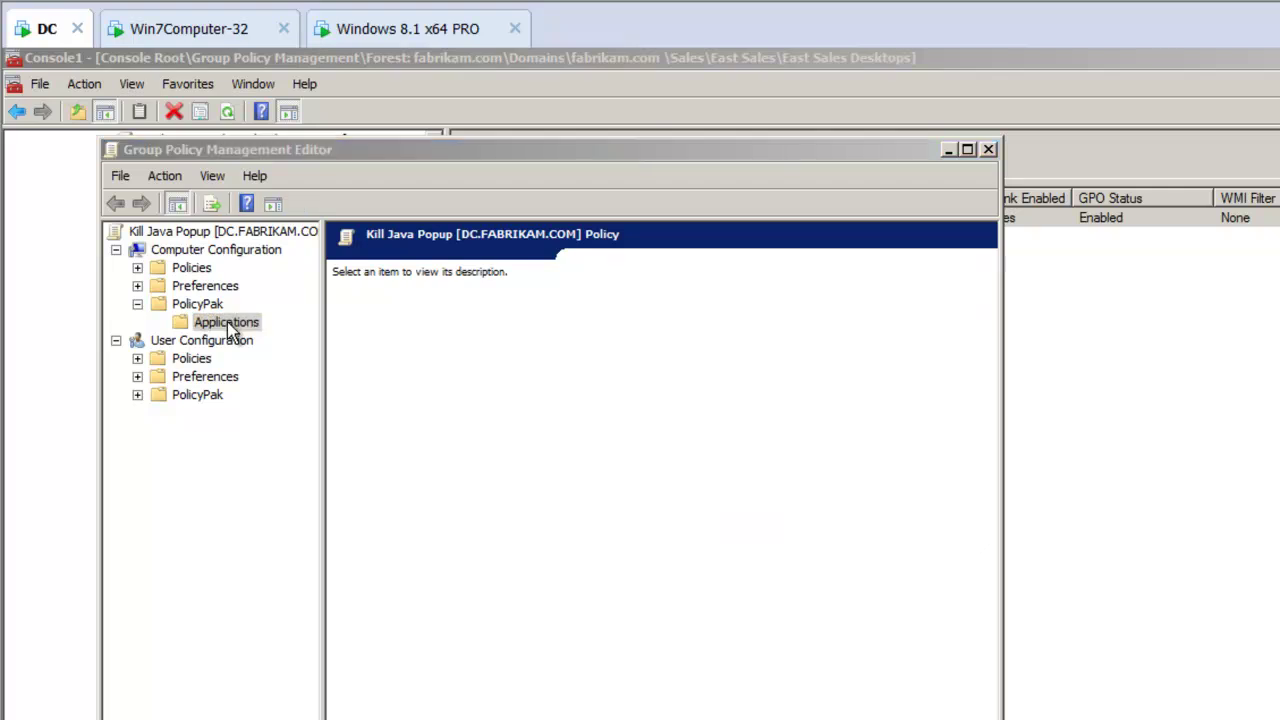
pyautogui.rightClick(228, 325)
pyautogui.moveTo(357, 340)
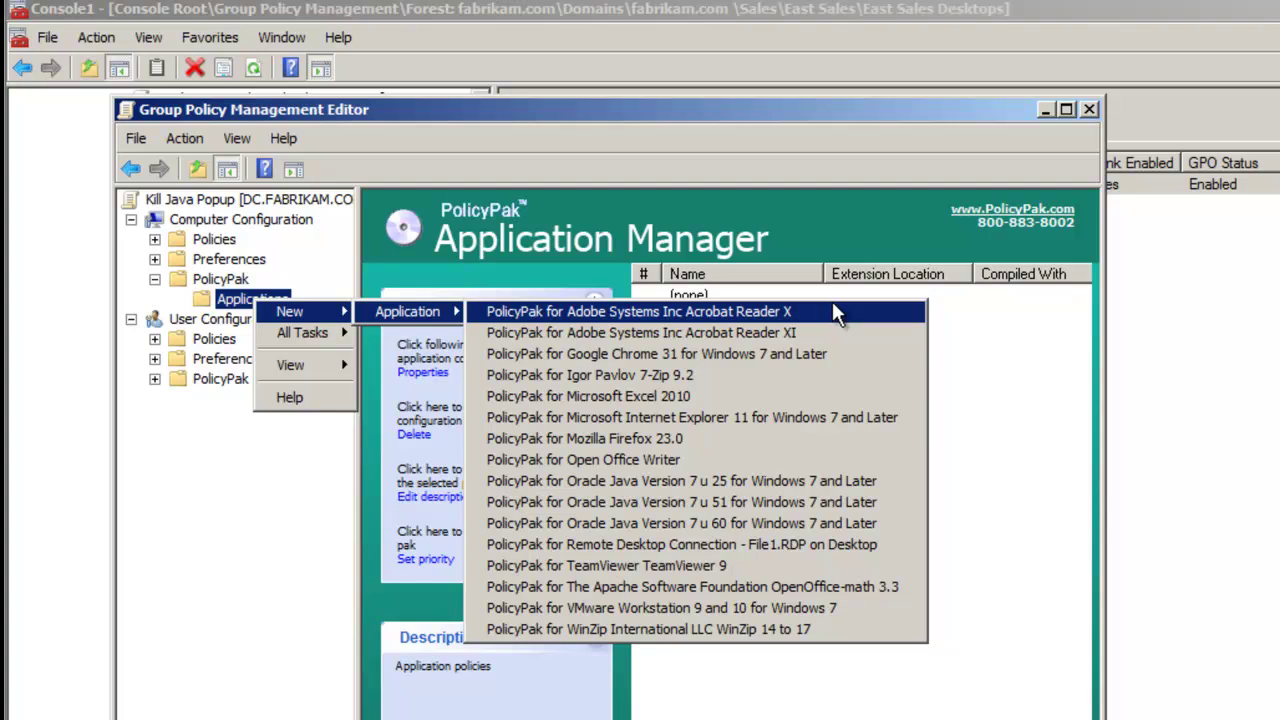
pyautogui.click(867, 502)
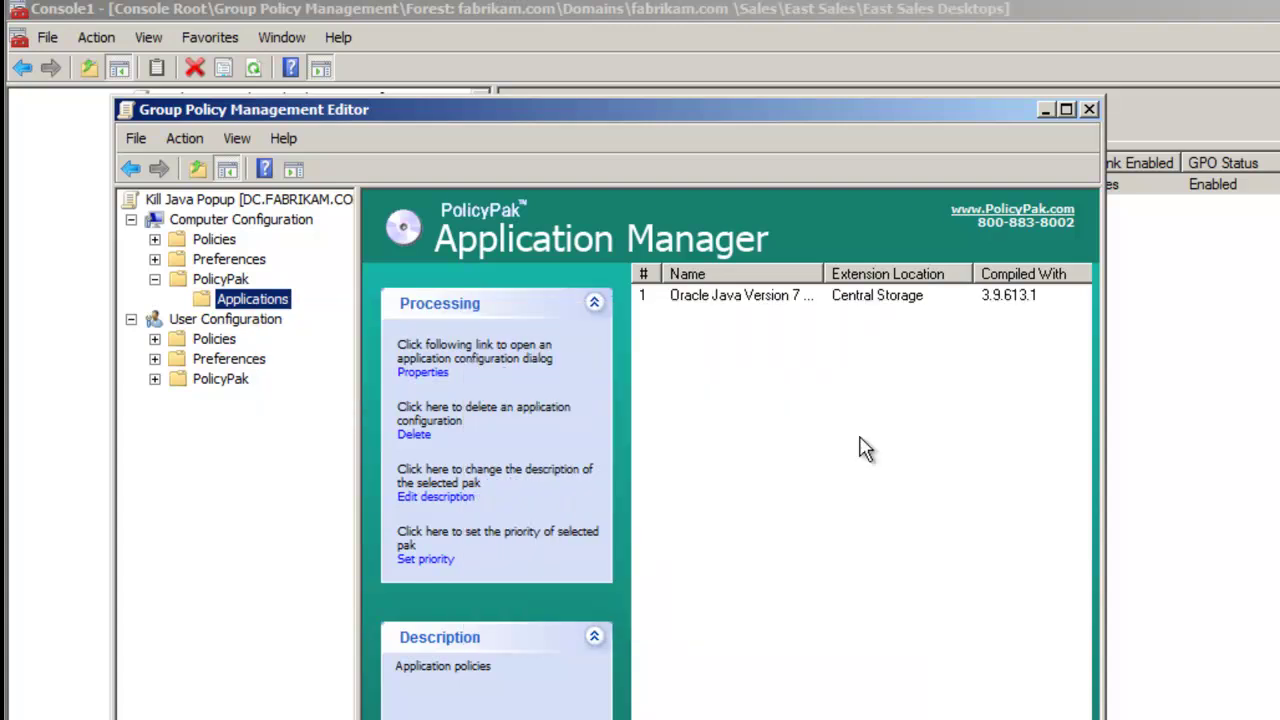
# In the Oracle Java entry's settings, turn off Check for Updates Automatically
pyautogui.doubleClick(816, 117)
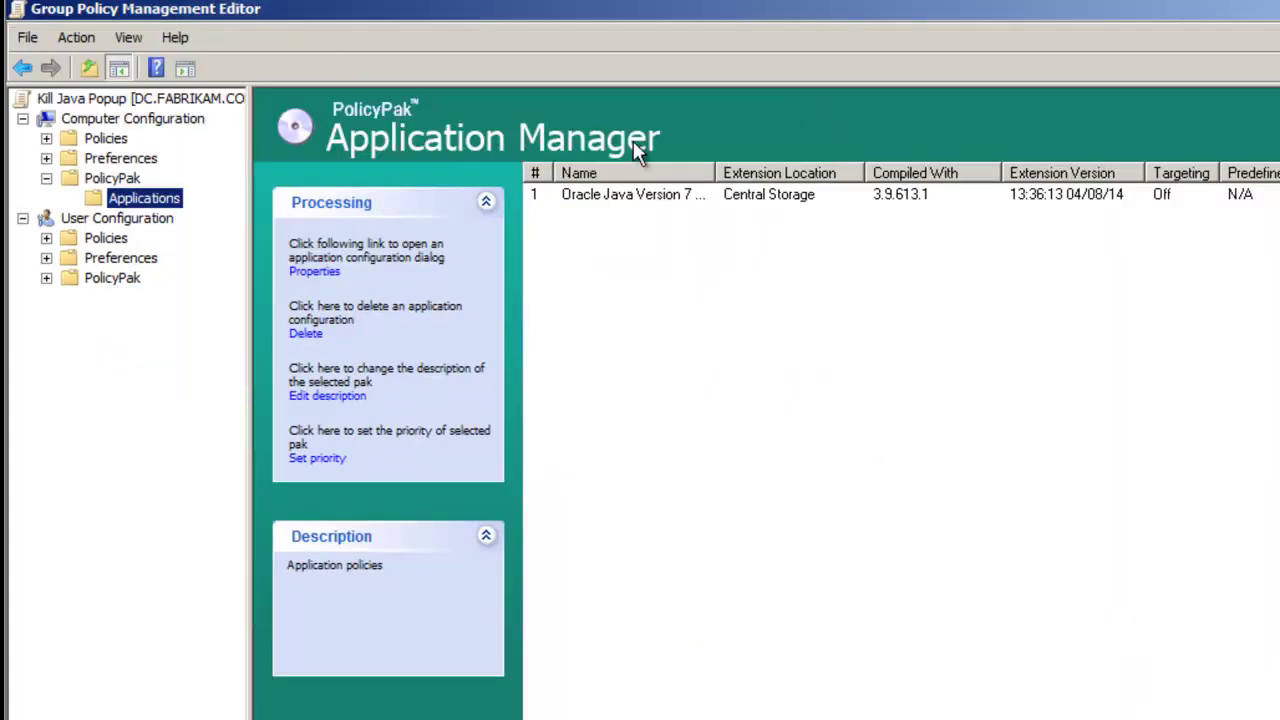
pyautogui.doubleClick(630, 196)
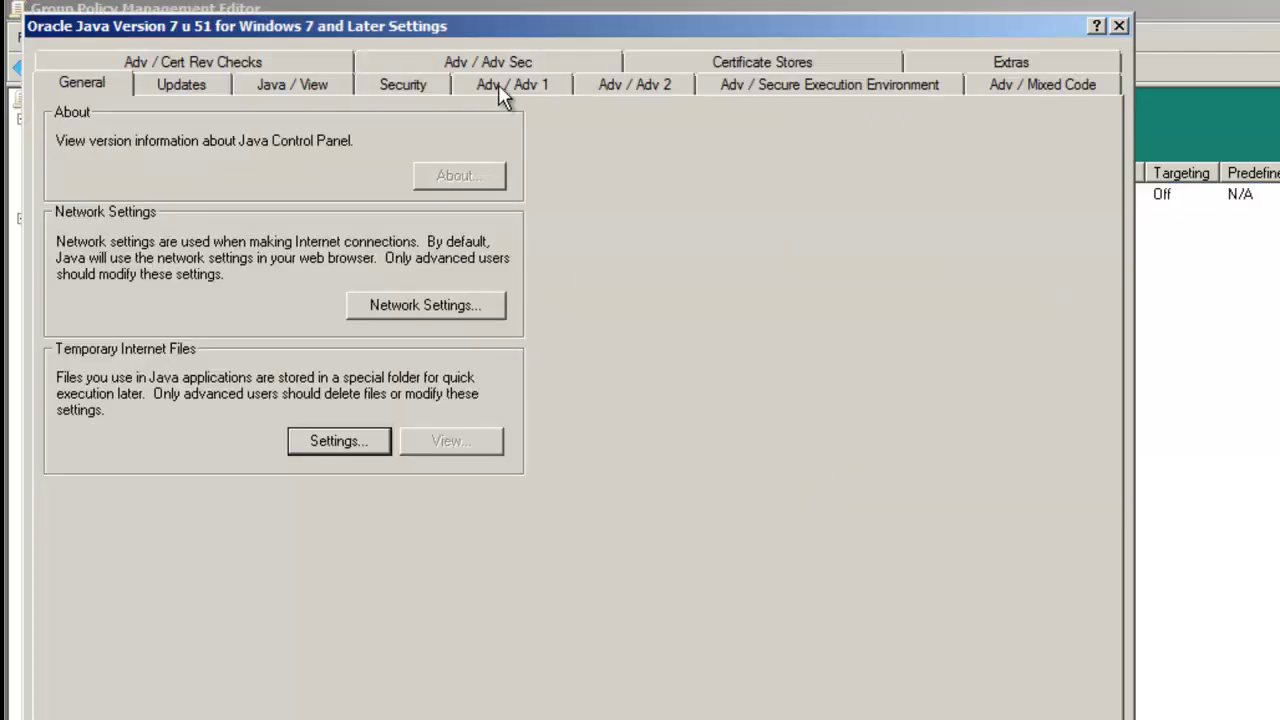
pyautogui.click(206, 88)
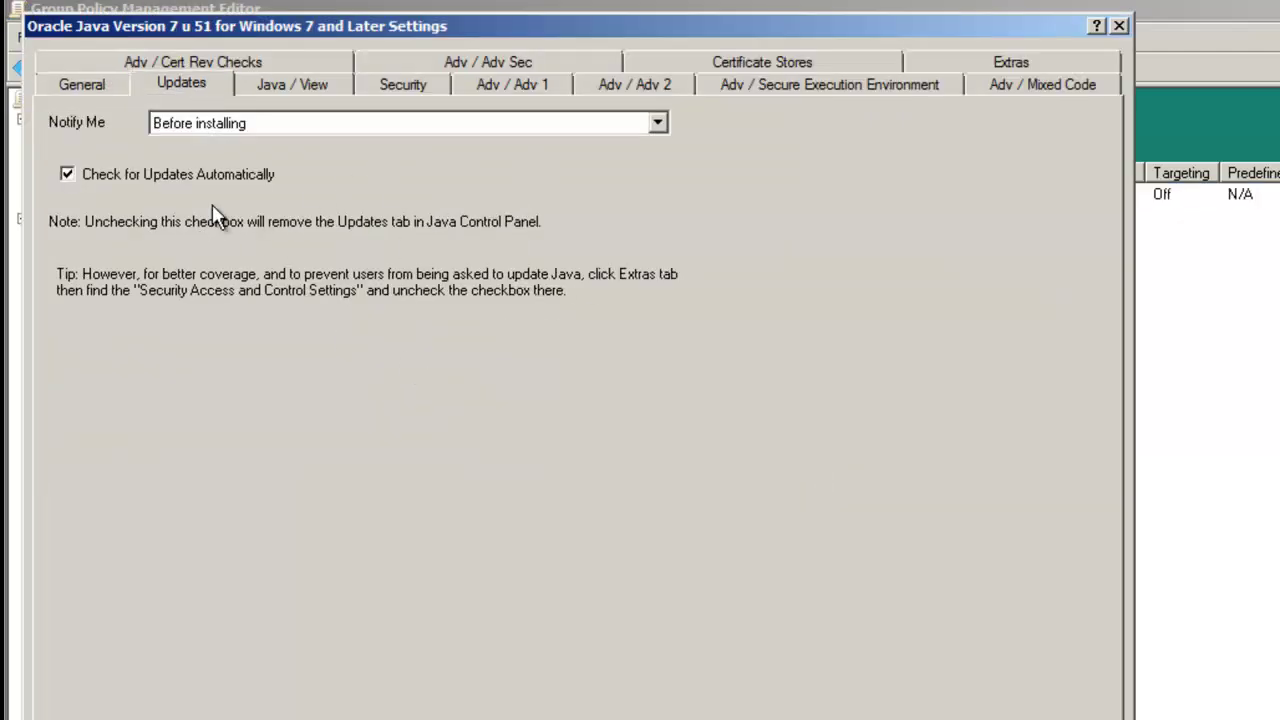
pyautogui.click(176, 180)
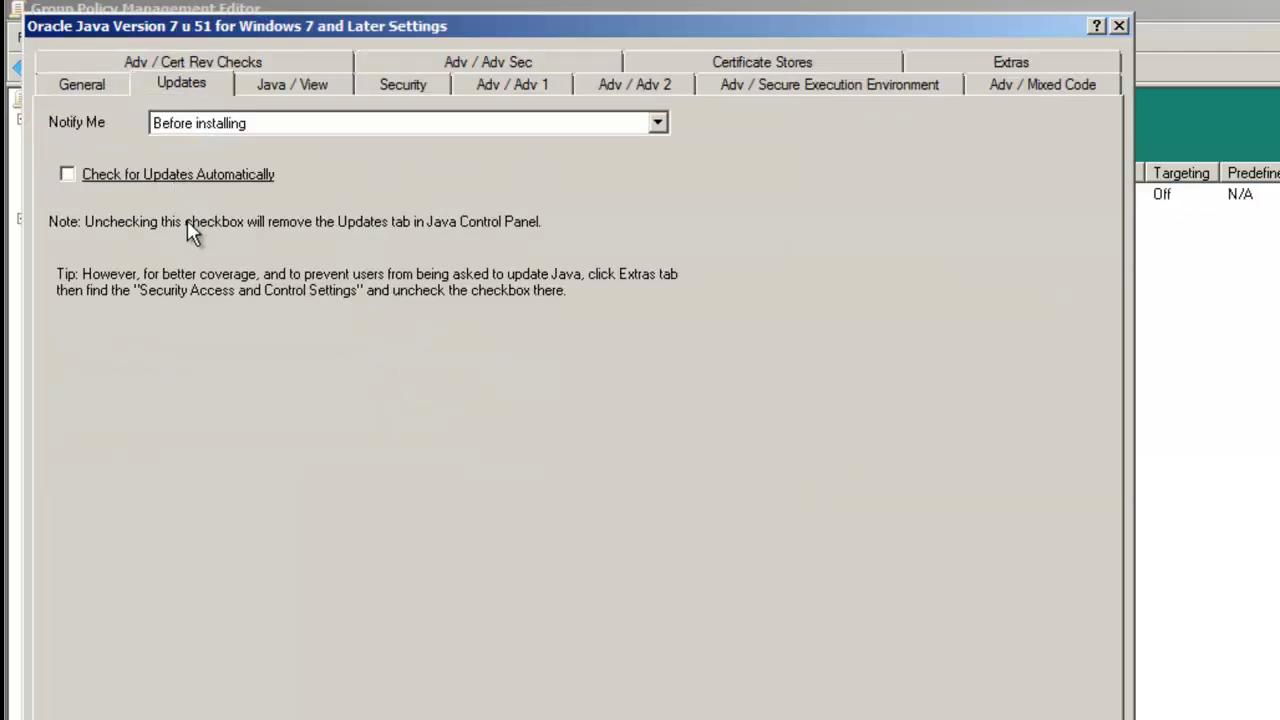
# Set the Java security level to Very High, lock it down using the system-wide config file, and close the settings
pyautogui.click(391, 86)
pyautogui.click(136, 206)
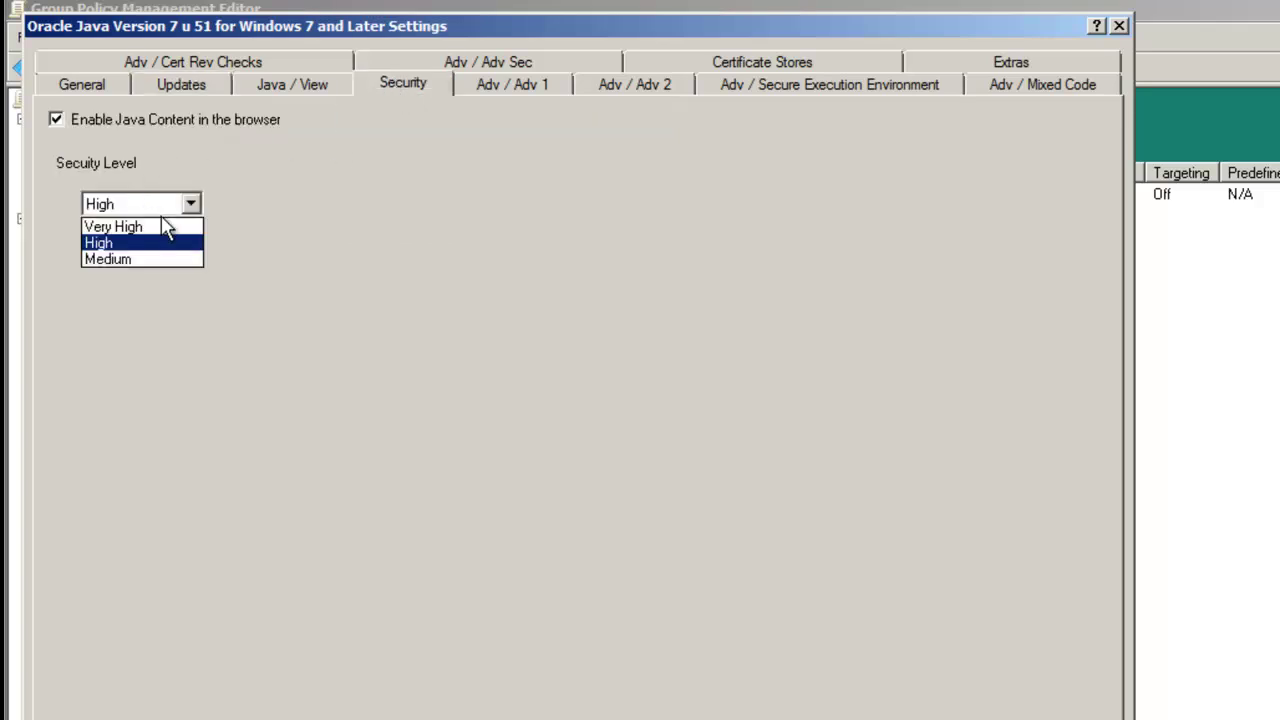
pyautogui.click(171, 226)
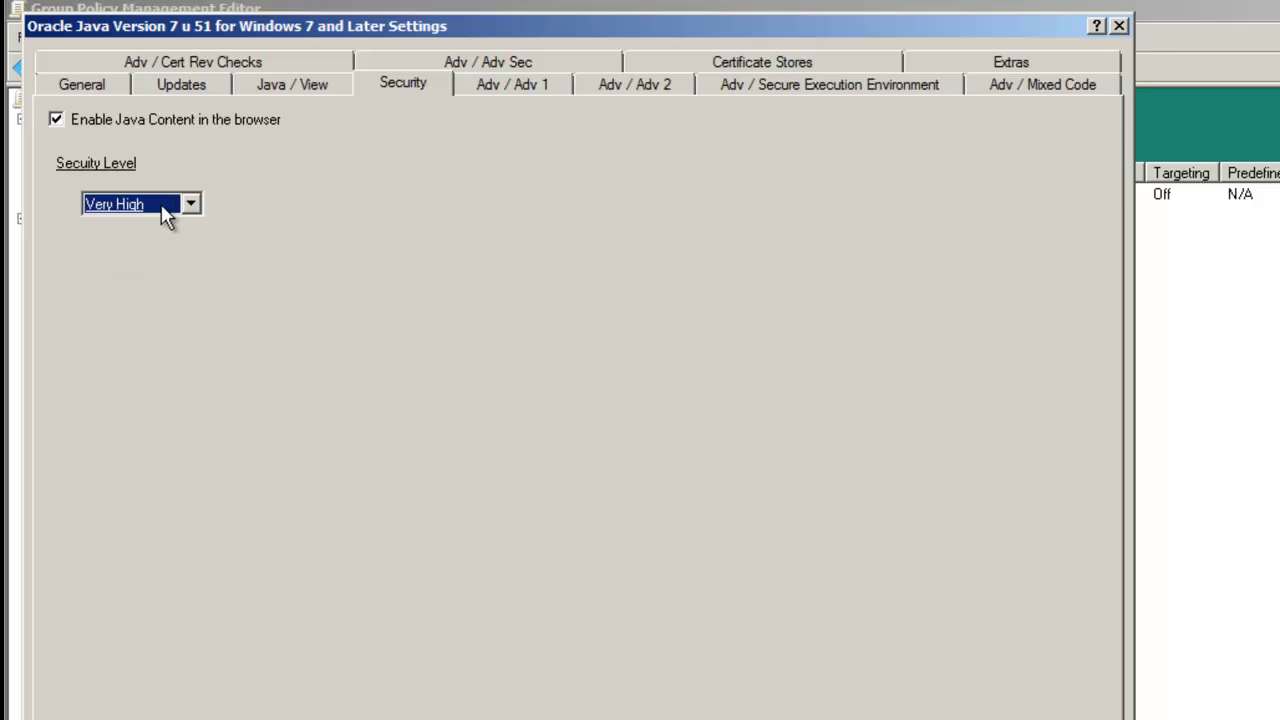
pyautogui.rightClick(161, 206)
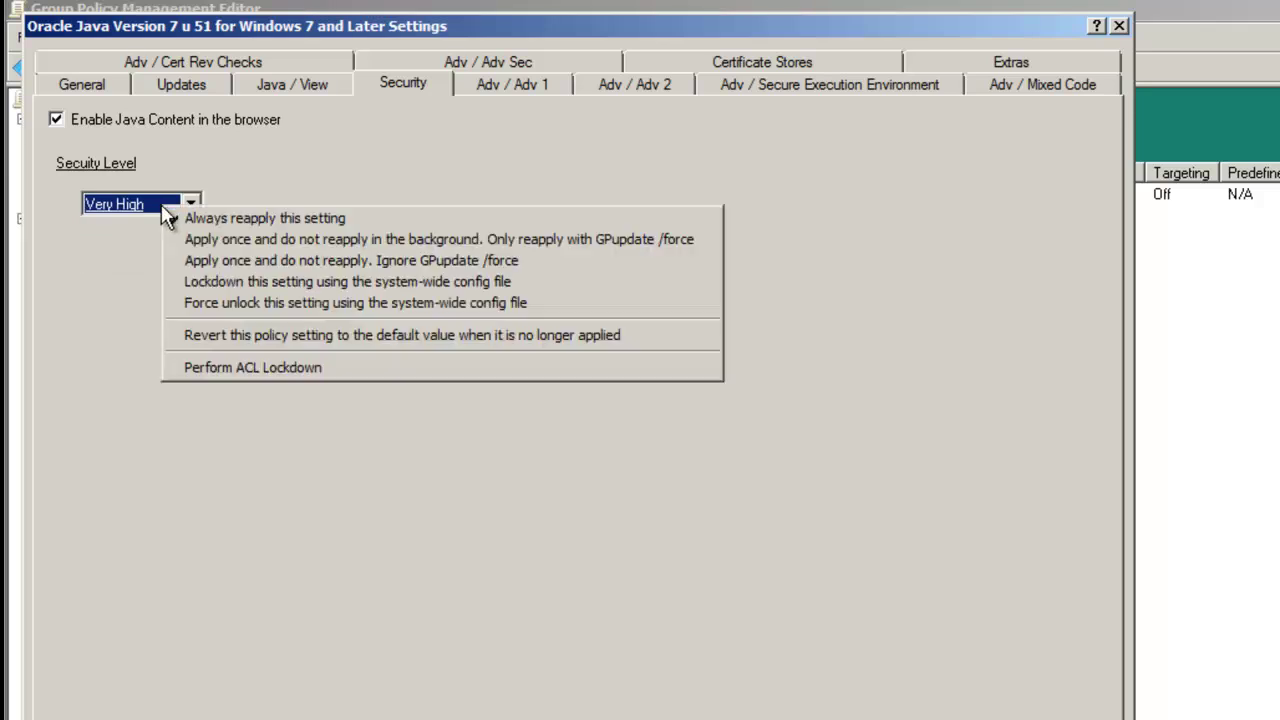
pyautogui.click(522, 281)
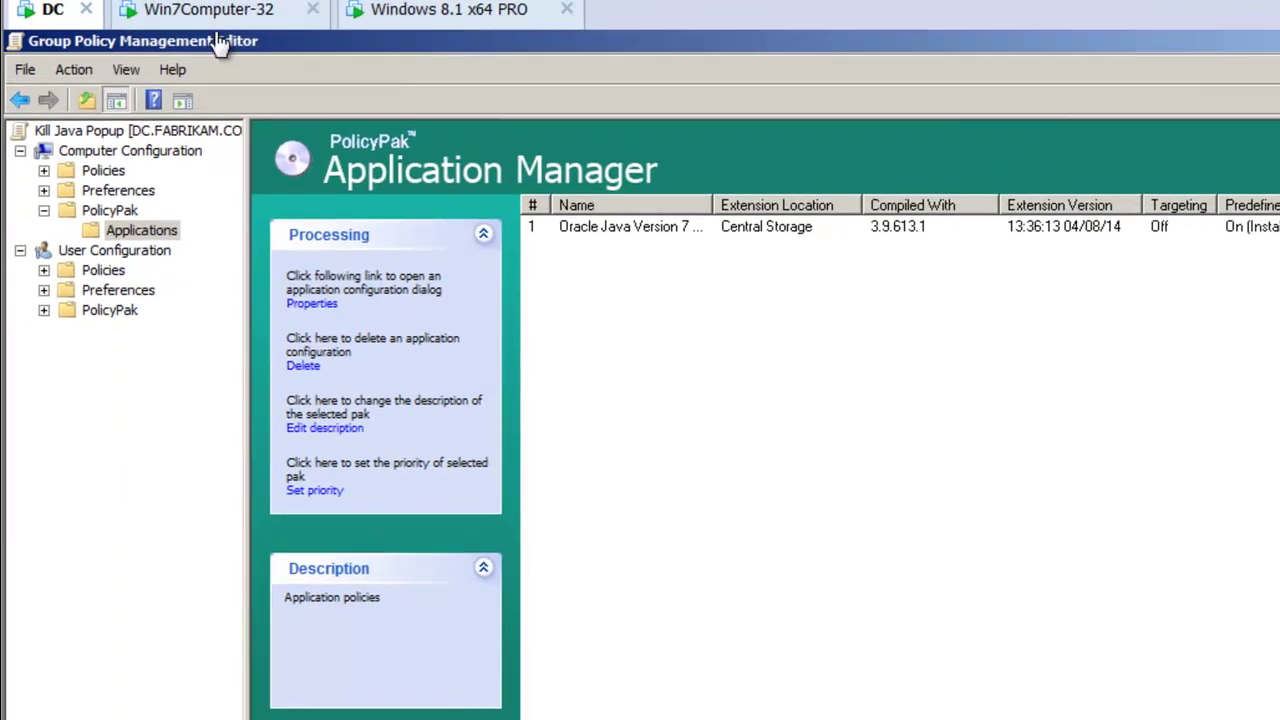
# On the Win7Computer-32 machine, refresh Group Policy with gpupdate in a command prompt and close the prompt
pyautogui.click(213, 30)
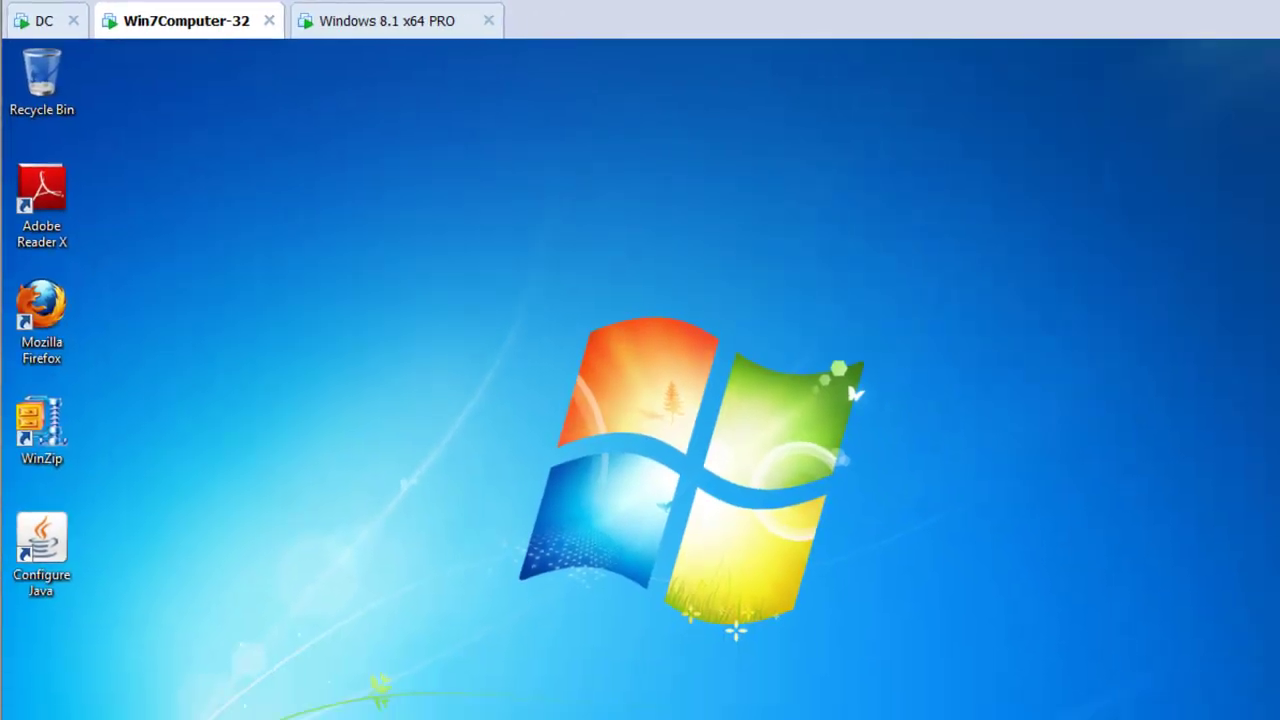
pyautogui.click(117, 703)
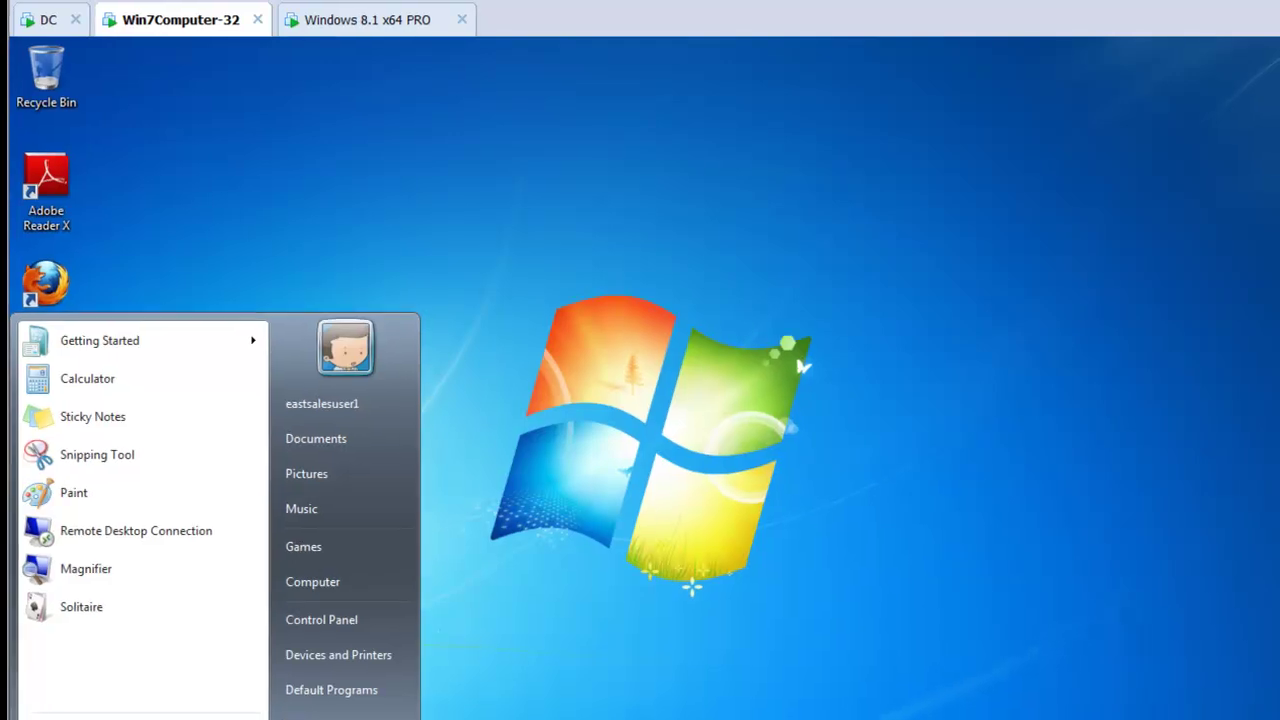
pyautogui.write('cmd')
pyautogui.press('Return')
pyautogui.write('gpupdate')
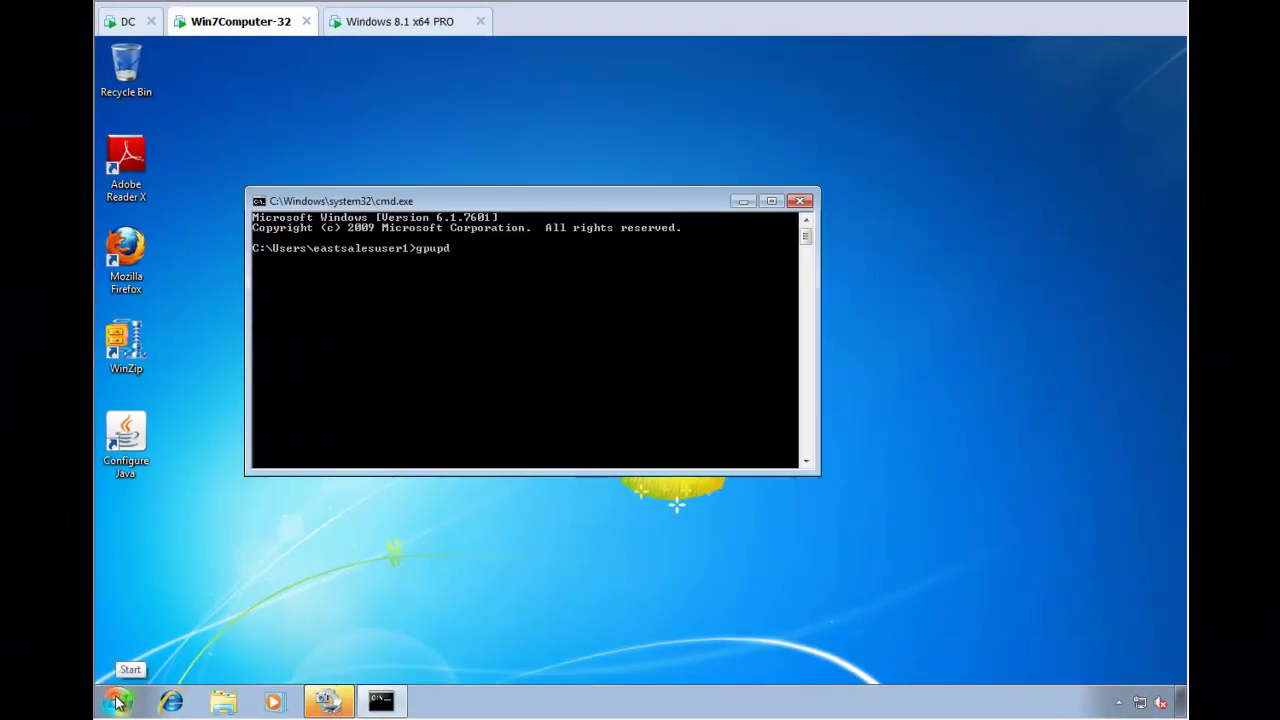
pyautogui.press('Return')
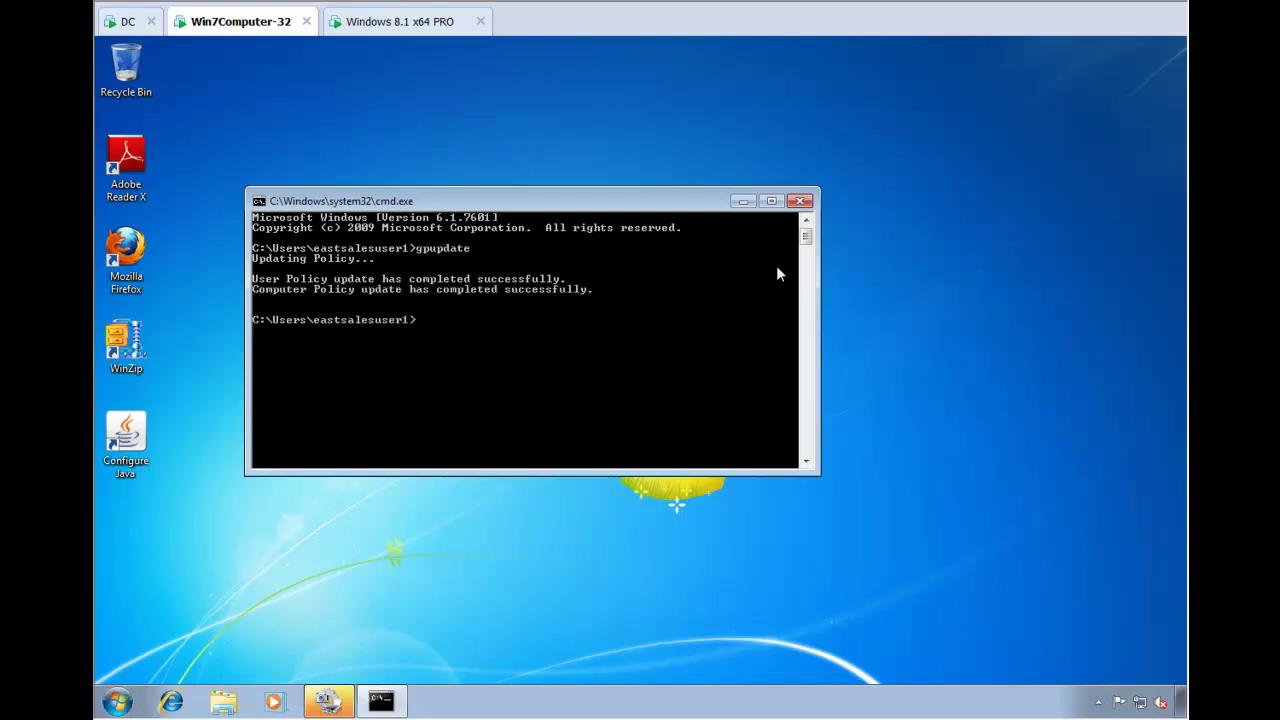
pyautogui.click(801, 203)
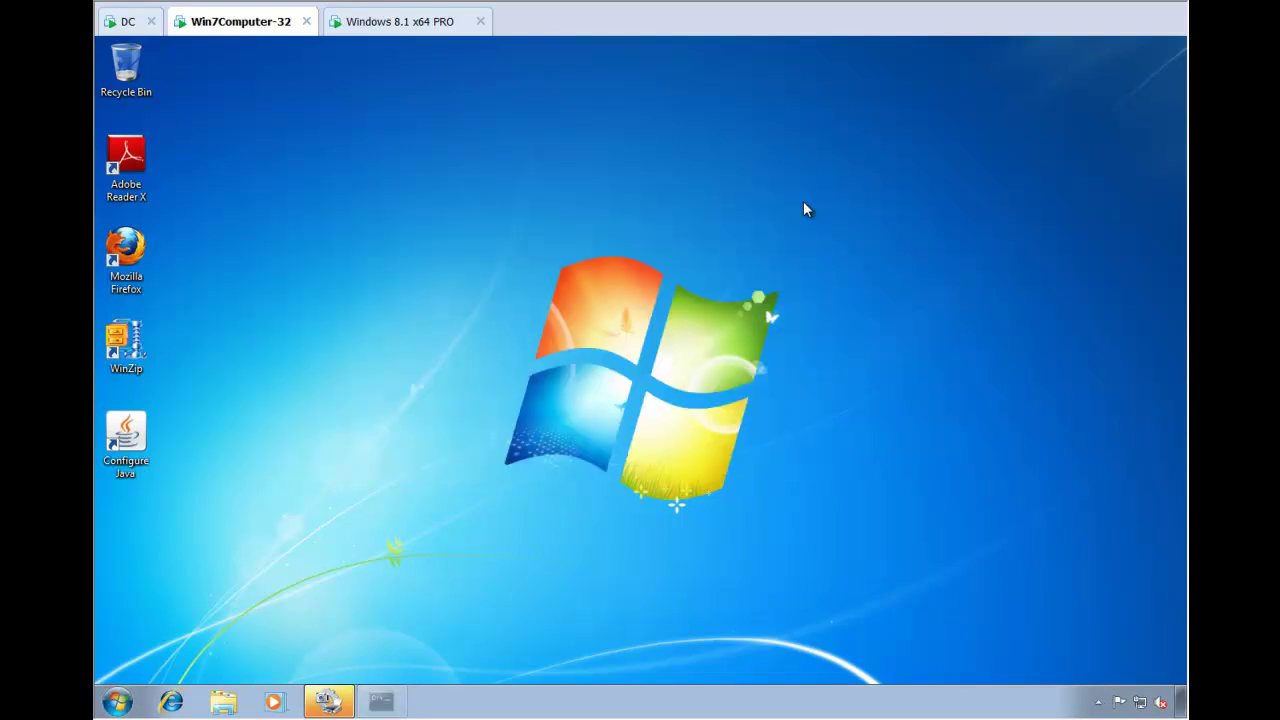
# Open the Java Control Panel from the desktop and examine which pages it offers and the security level
pyautogui.doubleClick(126, 450)
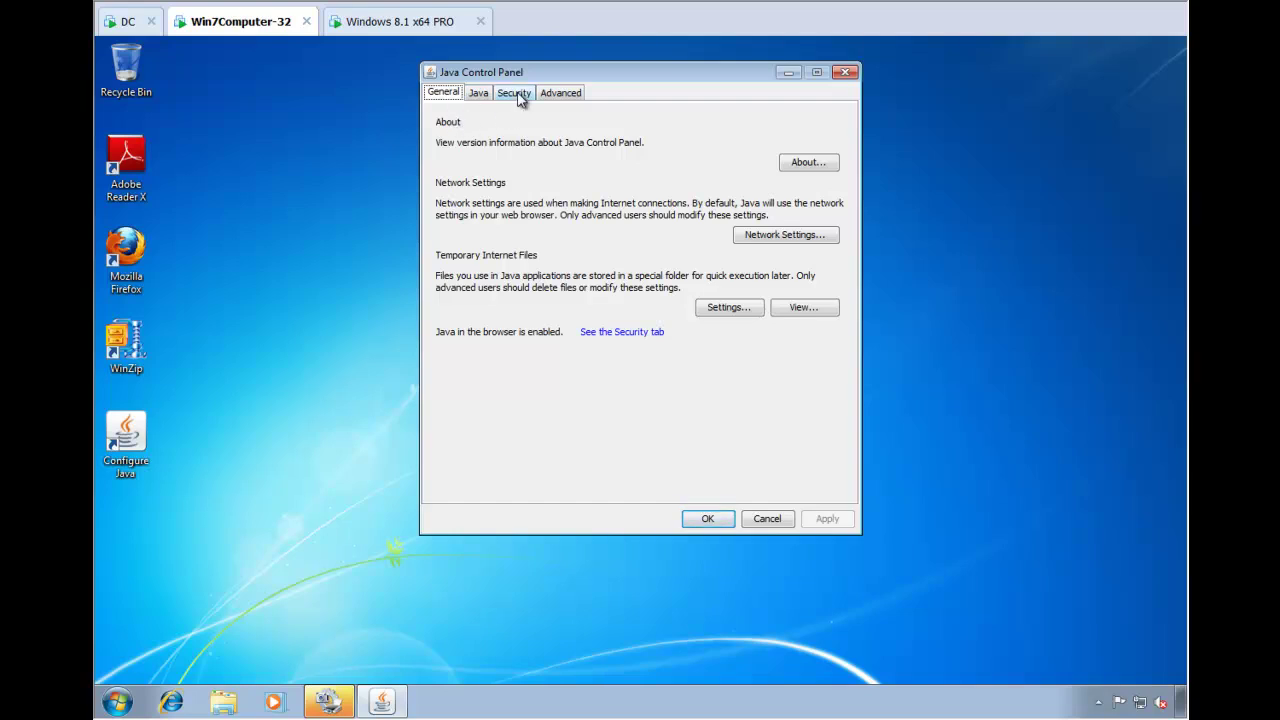
pyautogui.click(516, 93)
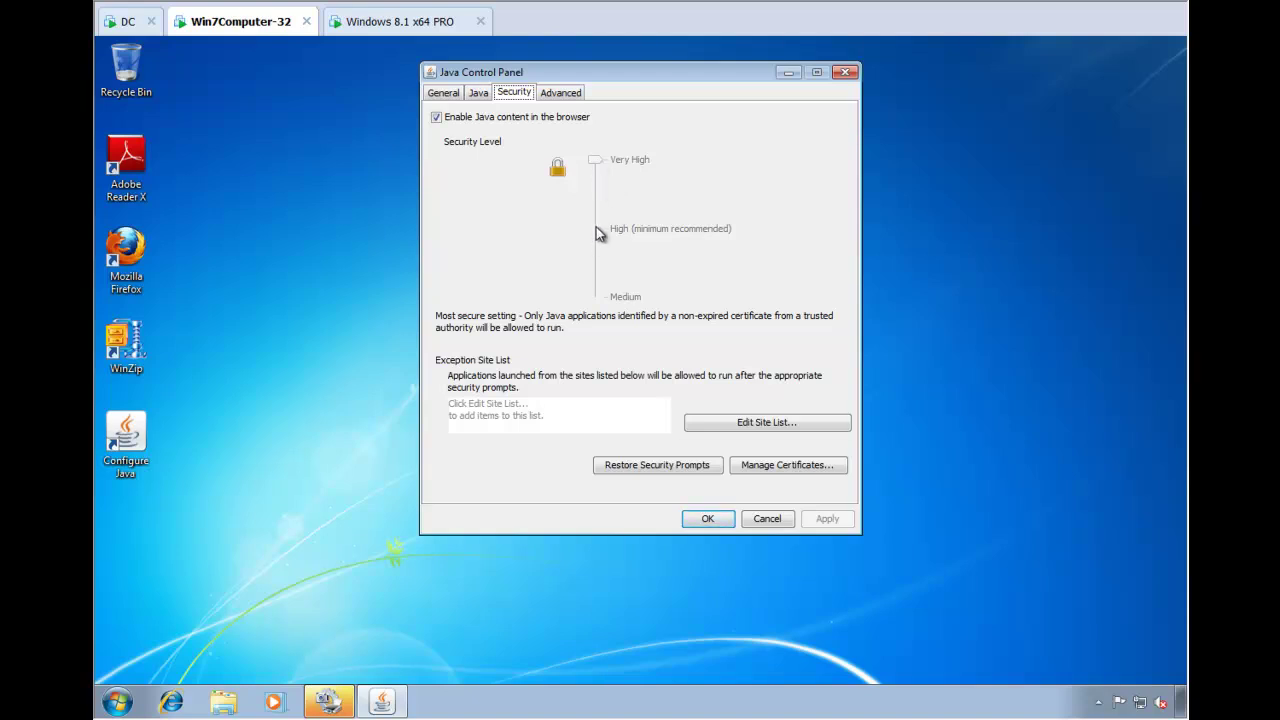
# Switch to the Windows 8.1 x64 PRO machine, search for java, and open Configure Java
pyautogui.click(390, 24)
pyautogui.click(428, 356)
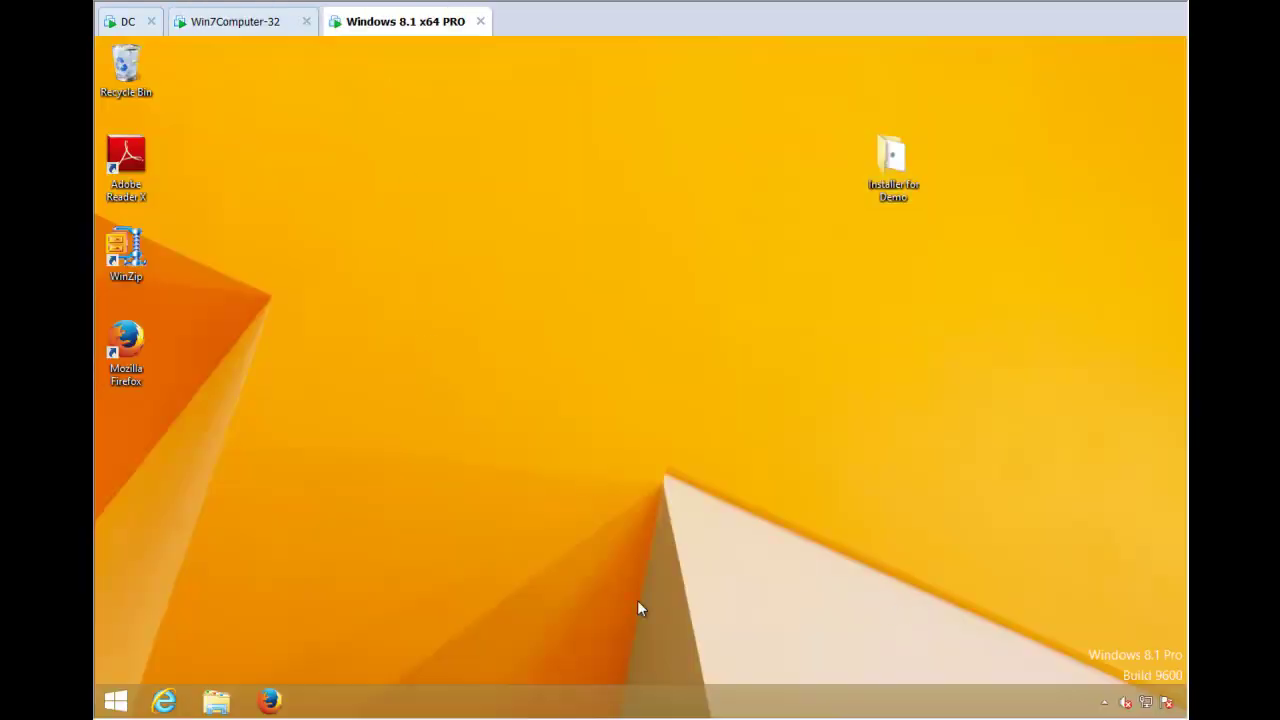
pyautogui.click(120, 700)
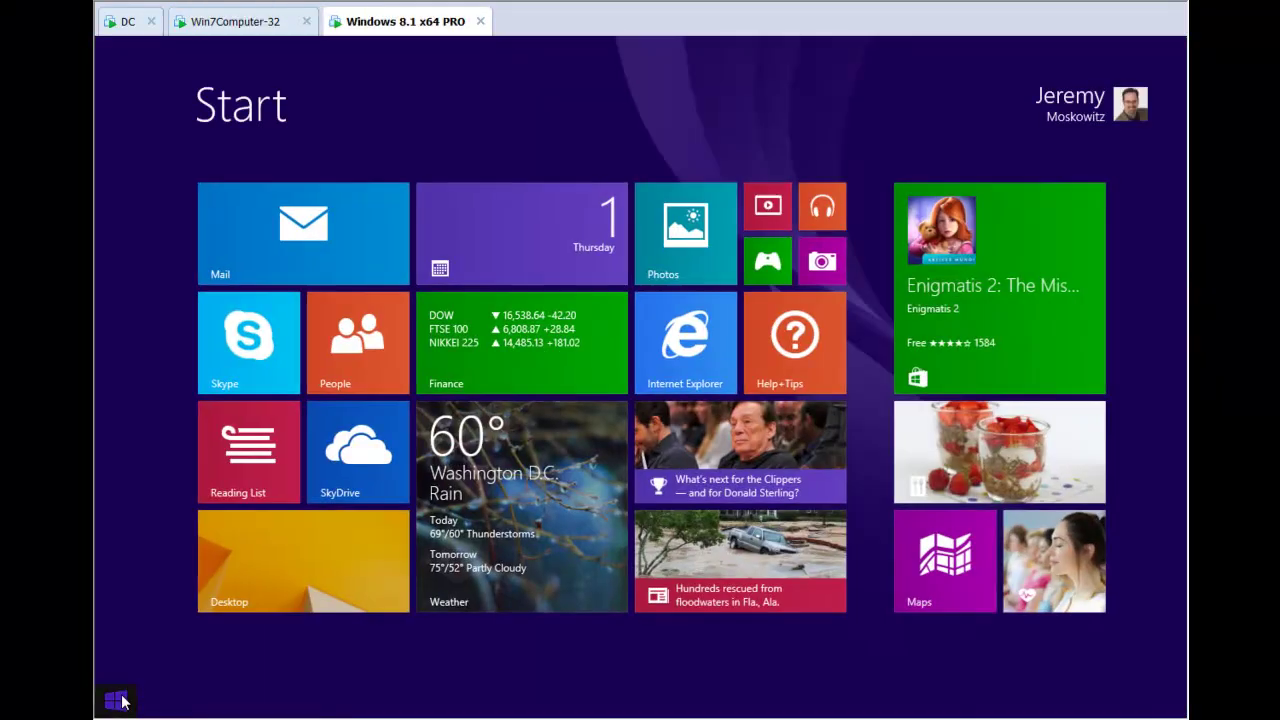
pyautogui.write('java')
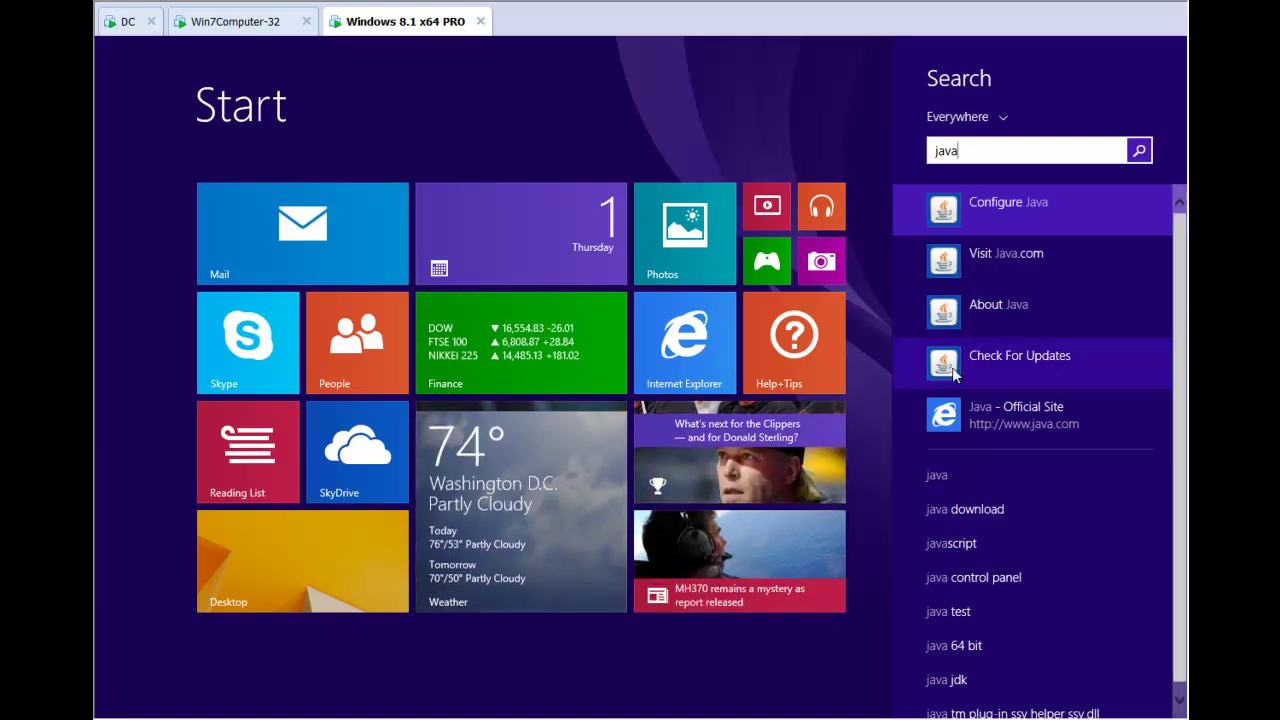
pyautogui.click(1002, 209)
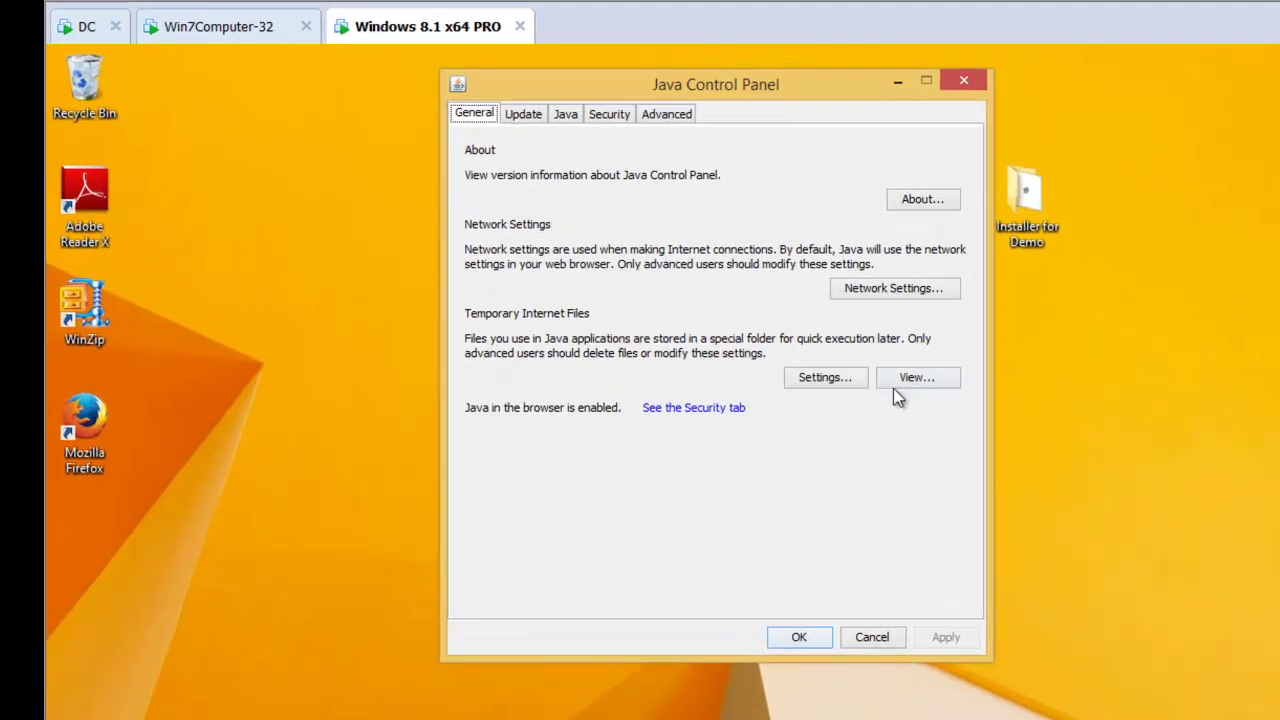
# Review the Java update options, then lower the security level to Medium and accept the change
pyautogui.click(563, 131)
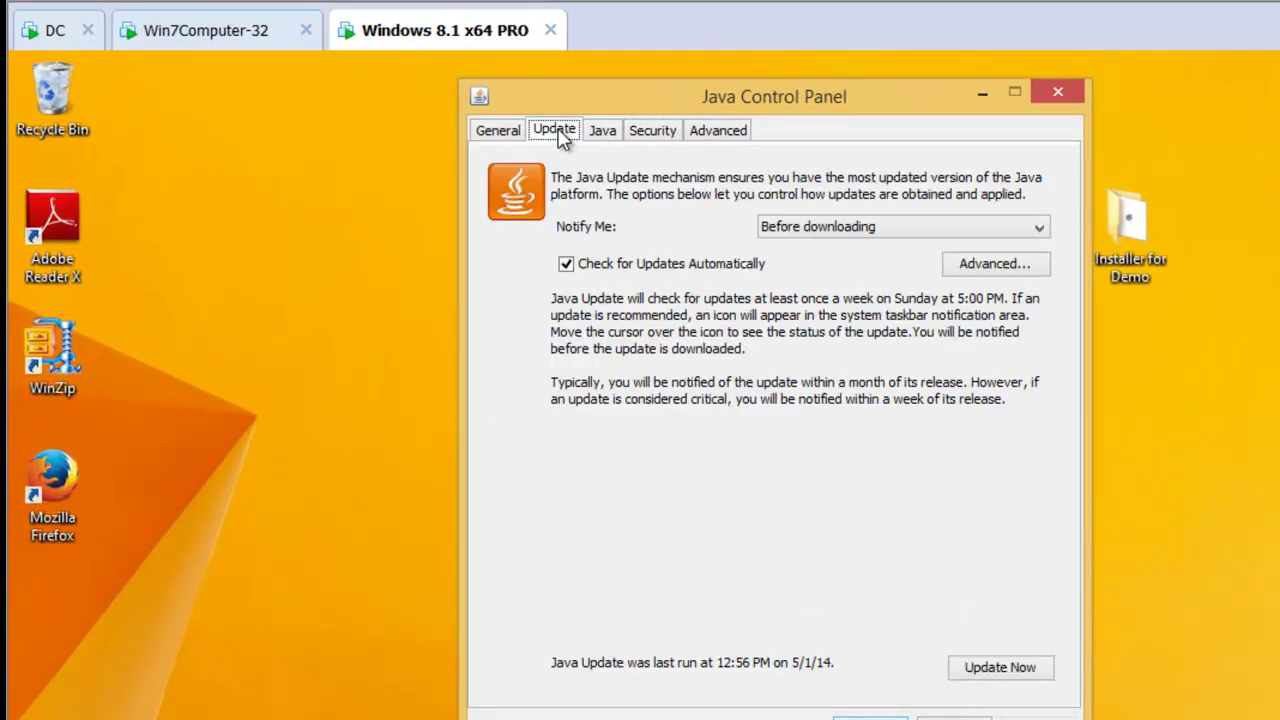
pyautogui.click(667, 133)
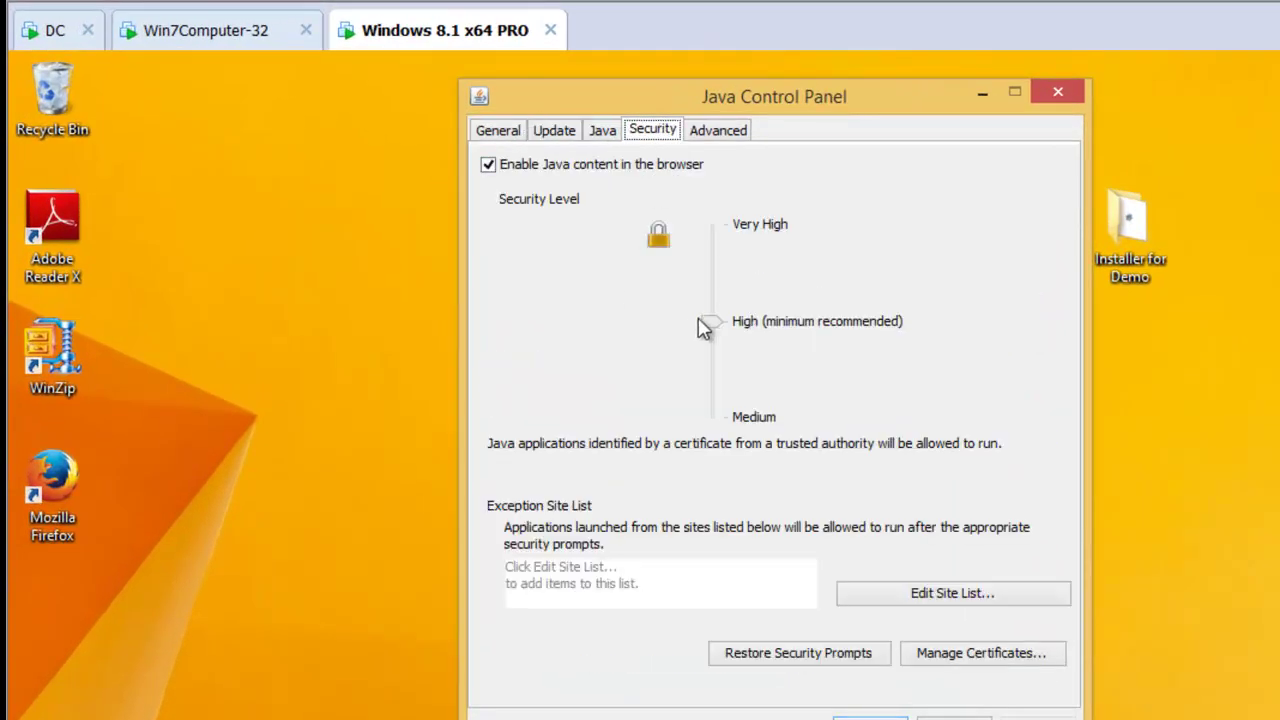
pyautogui.moveTo(706, 326); pyautogui.dragTo(729, 415)
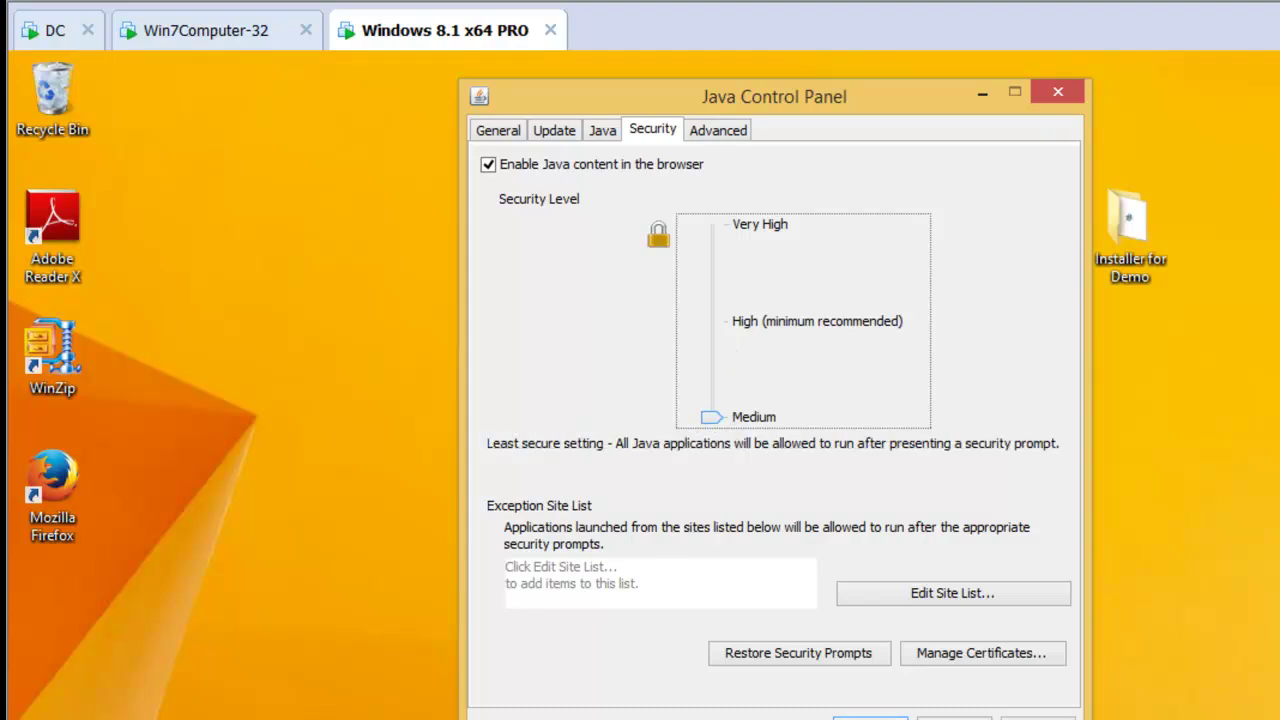
pyautogui.click(868, 718)
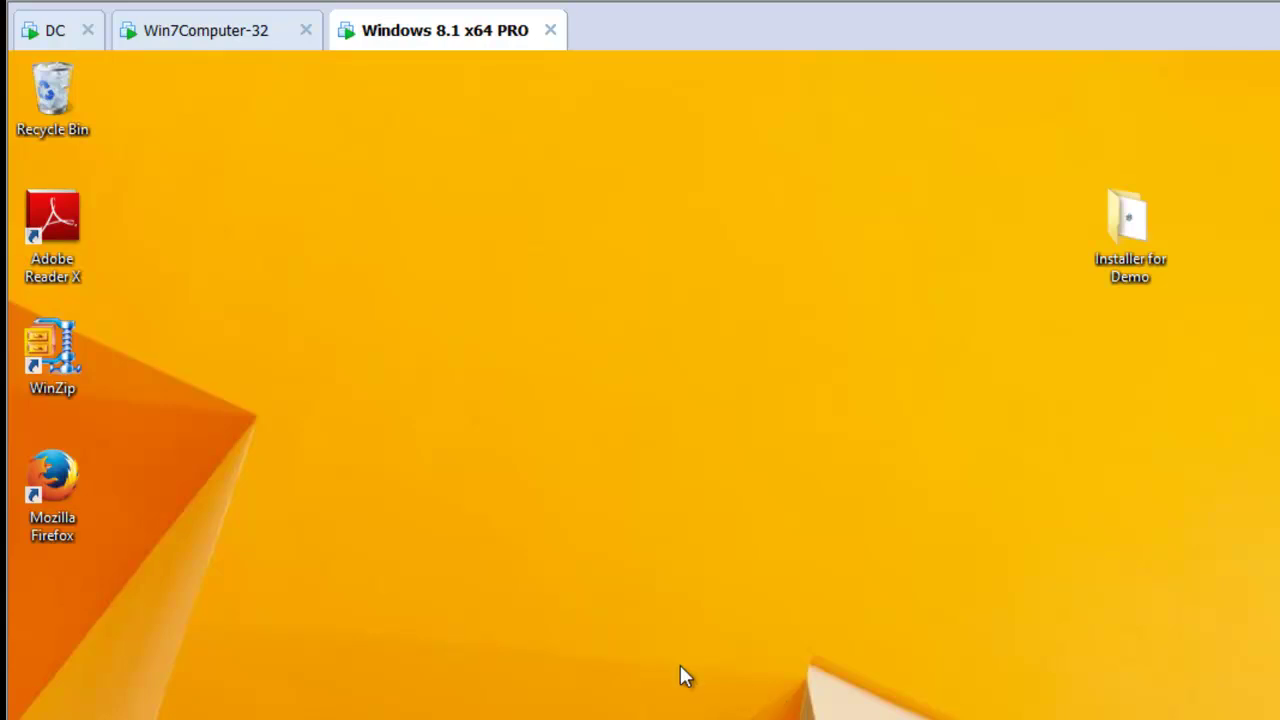
# Switch to the DC machine and export the Oracle Java Version 7 policy settings to an XML data file named JAVA1
pyautogui.click(47, 40)
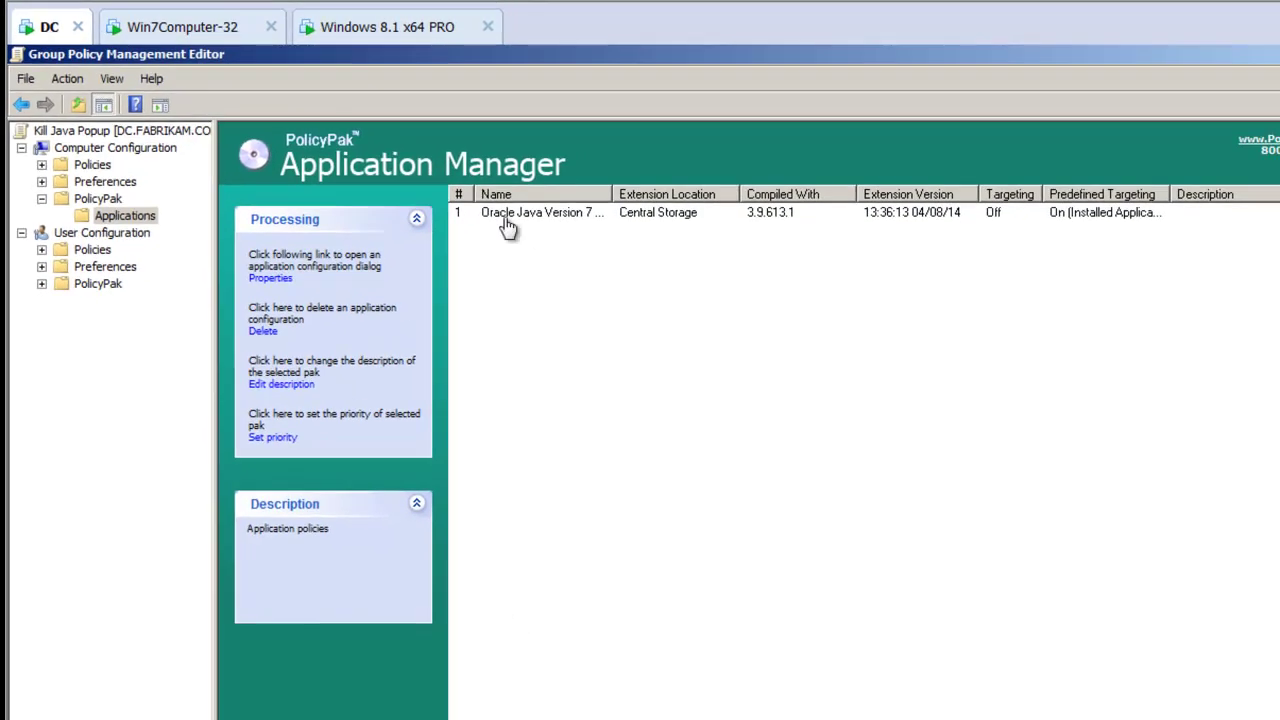
pyautogui.rightClick(508, 222)
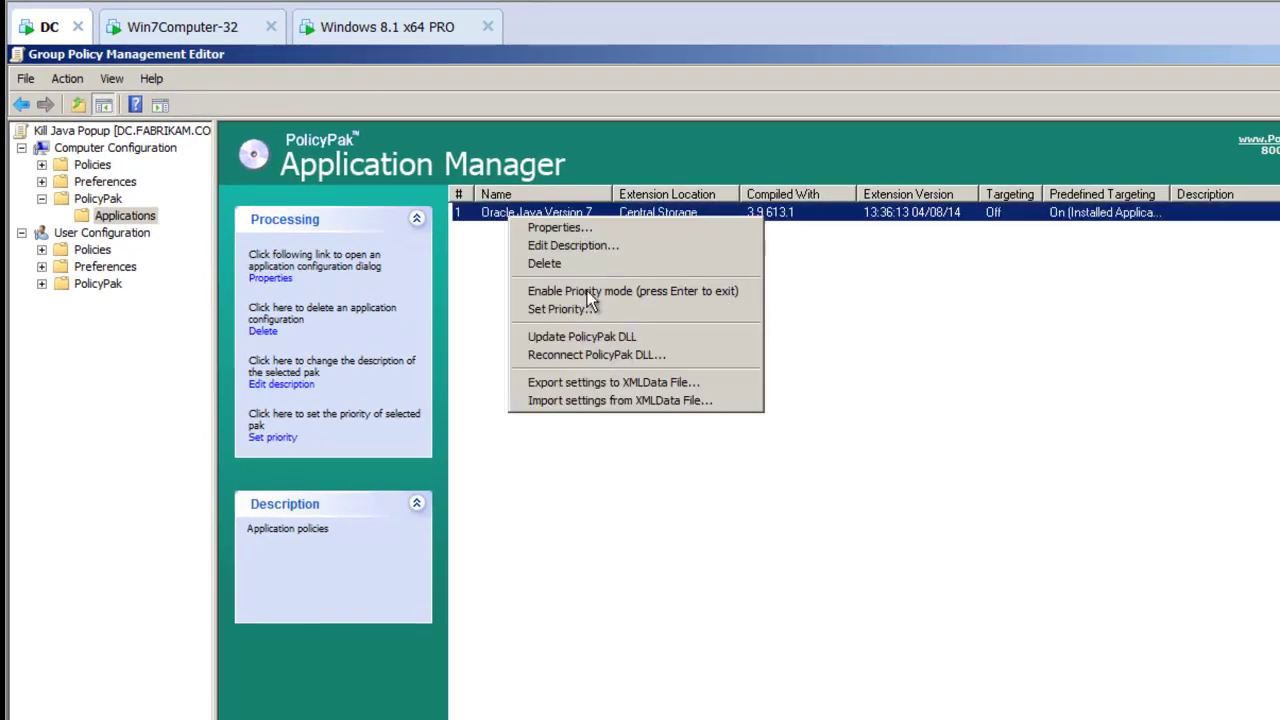
pyautogui.click(616, 389)
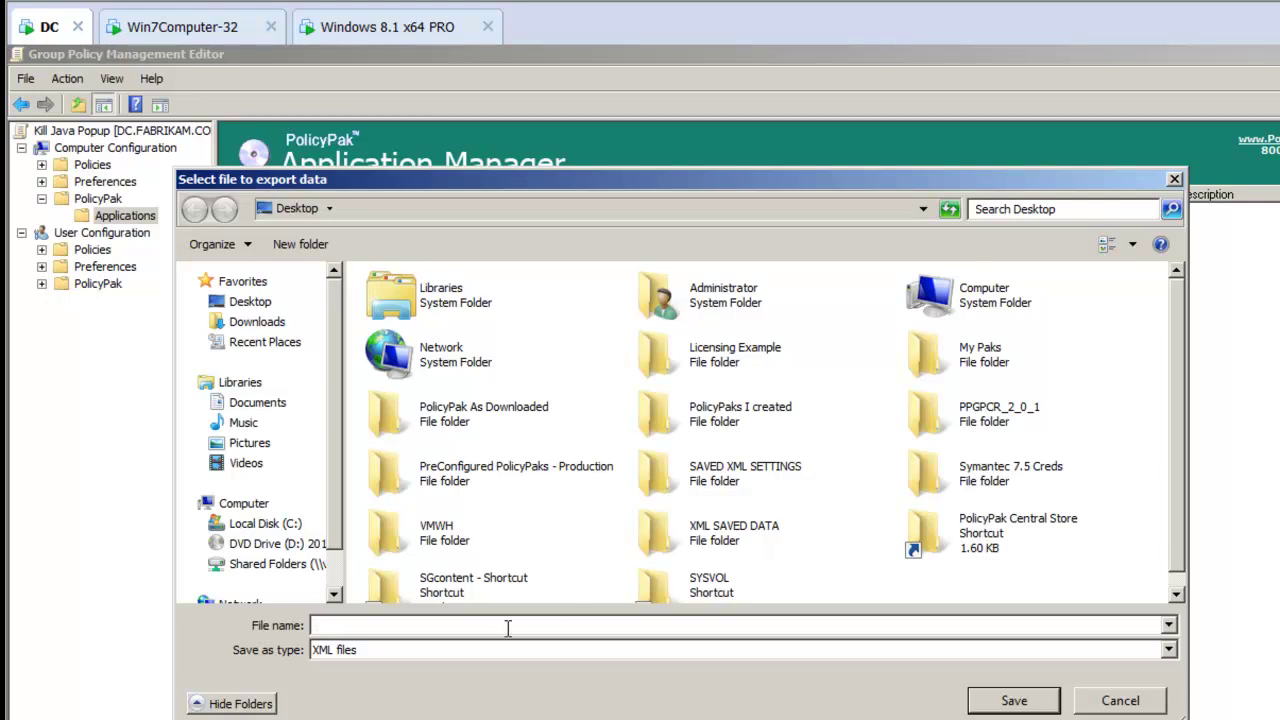
pyautogui.write('JAVA1')
pyautogui.press('Return')
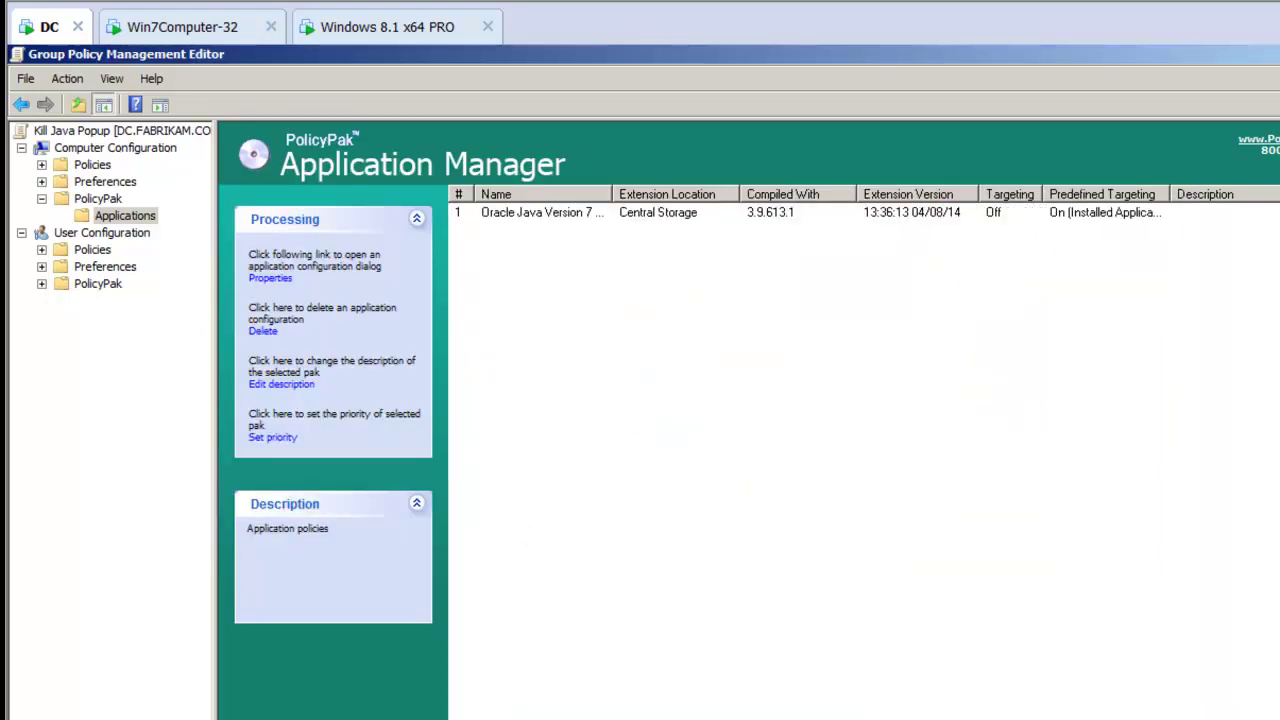
# Switch to the PolicyPak Cloud page in Firefox and review the XML data files linked to the All computer group
pyautogui.hotkey('alt', 'Tab')
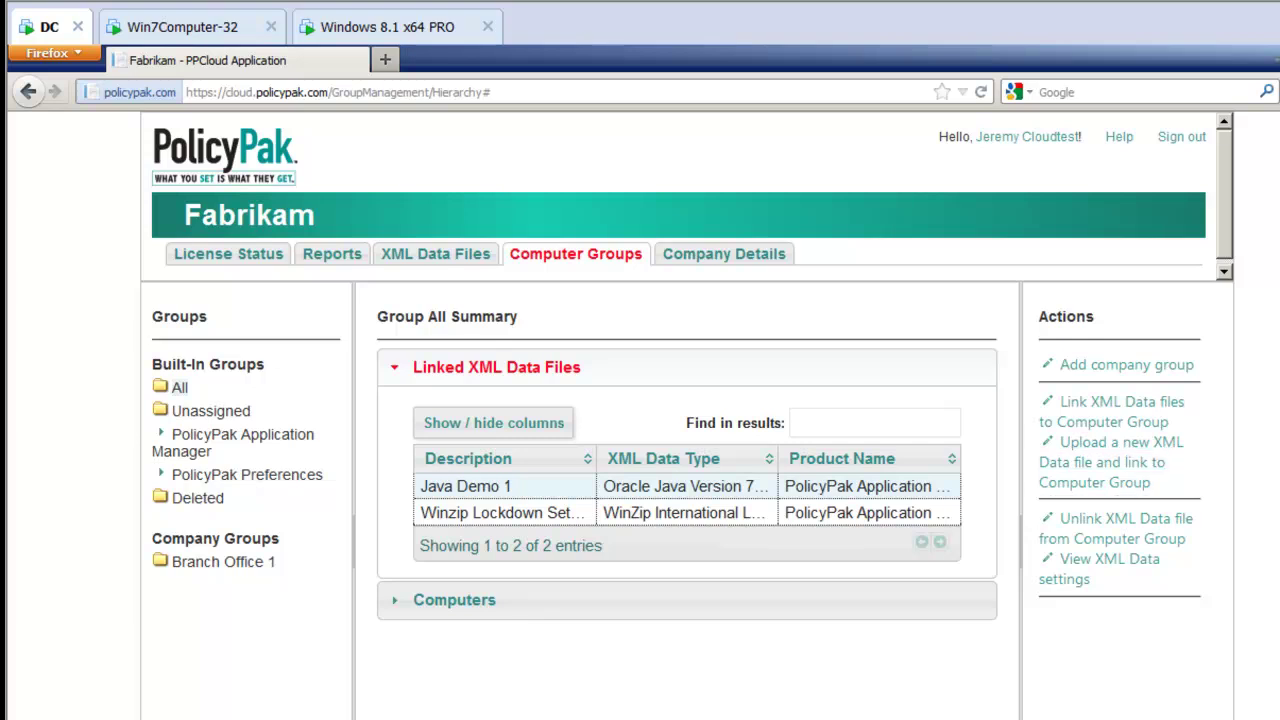
pyautogui.click(430, 487)
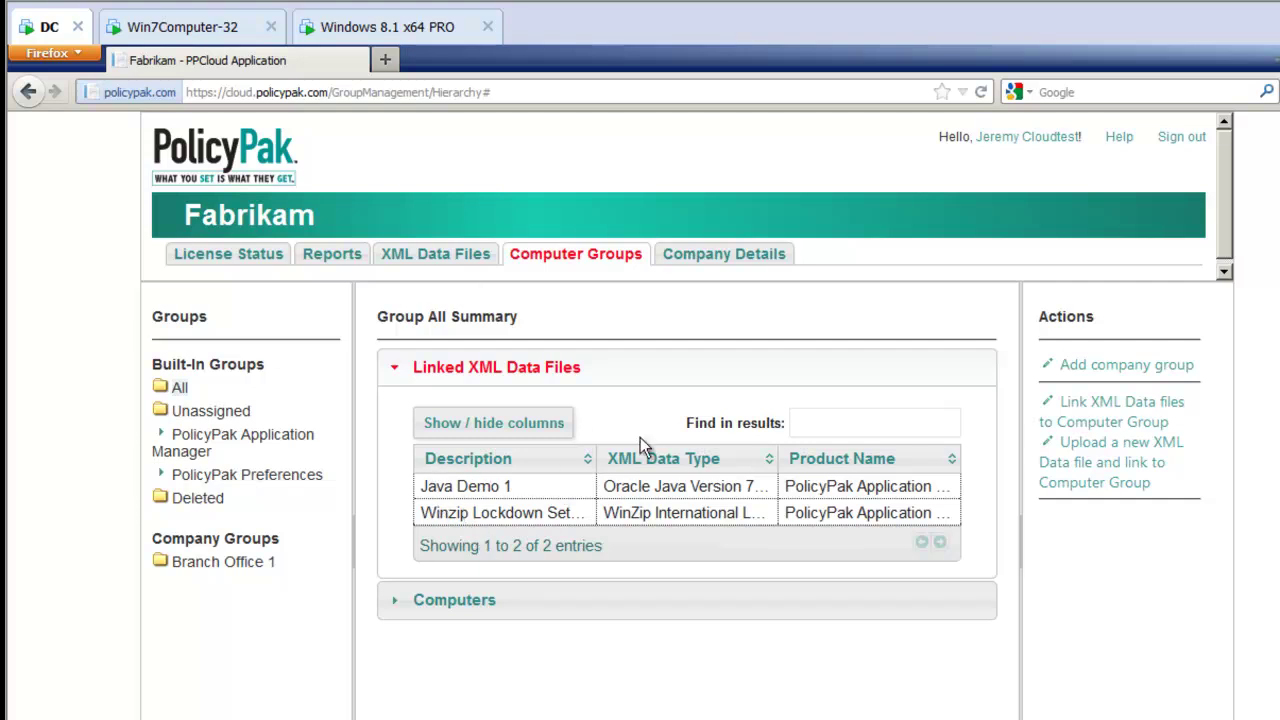
# On the Windows 8.1 x64 PRO machine, install PolicyPak Cloud Client for Fabrikam x64 from the Installer for Demo folder and close the folder
pyautogui.click(405, 28)
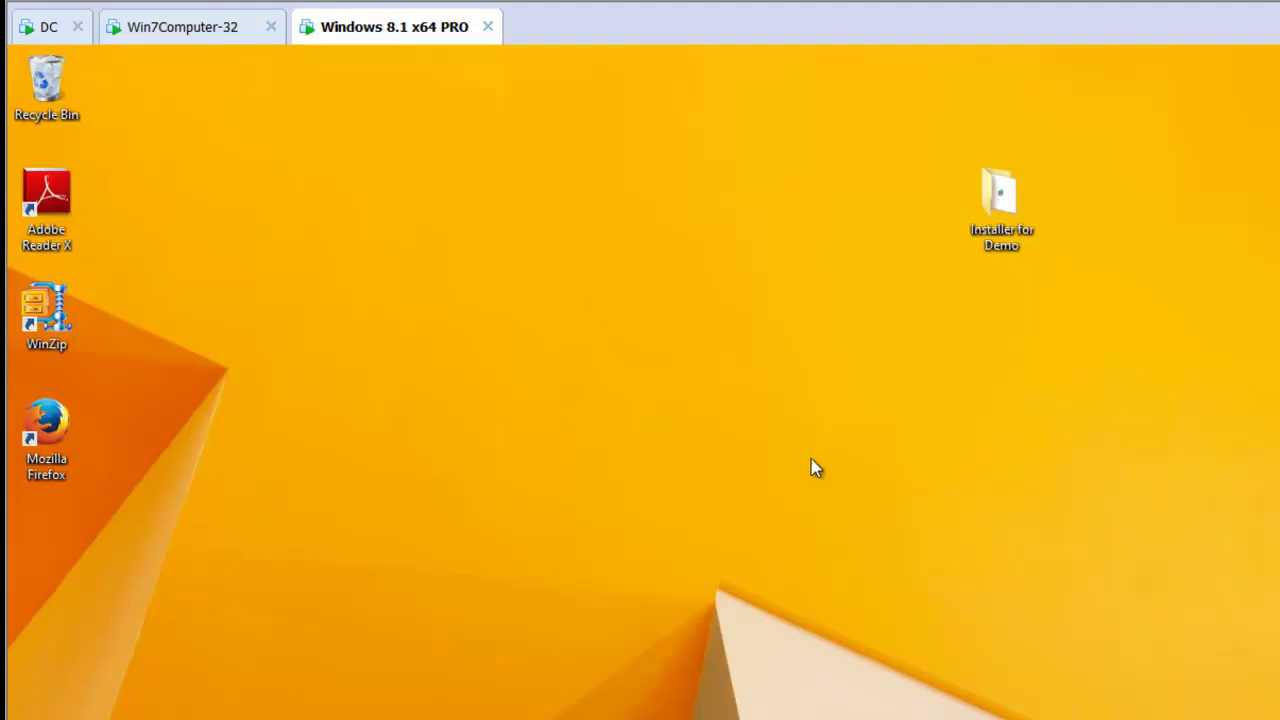
pyautogui.doubleClick(1005, 208)
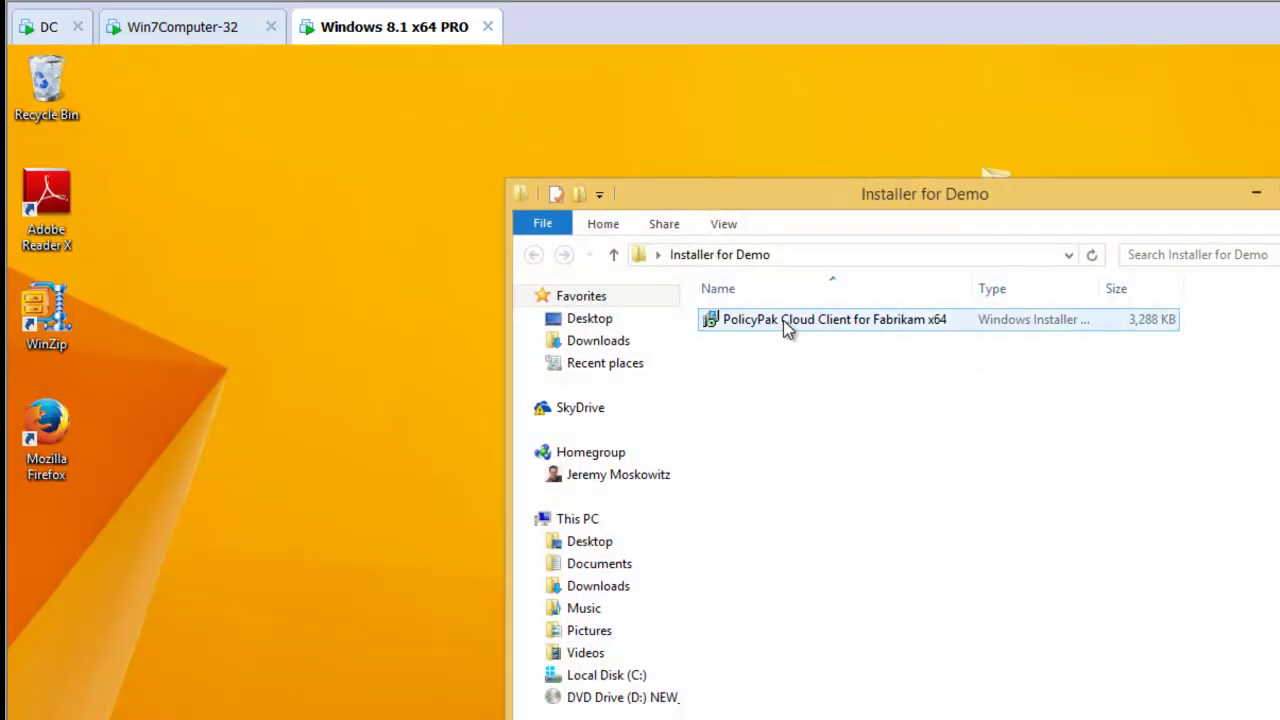
pyautogui.doubleClick(783, 320)
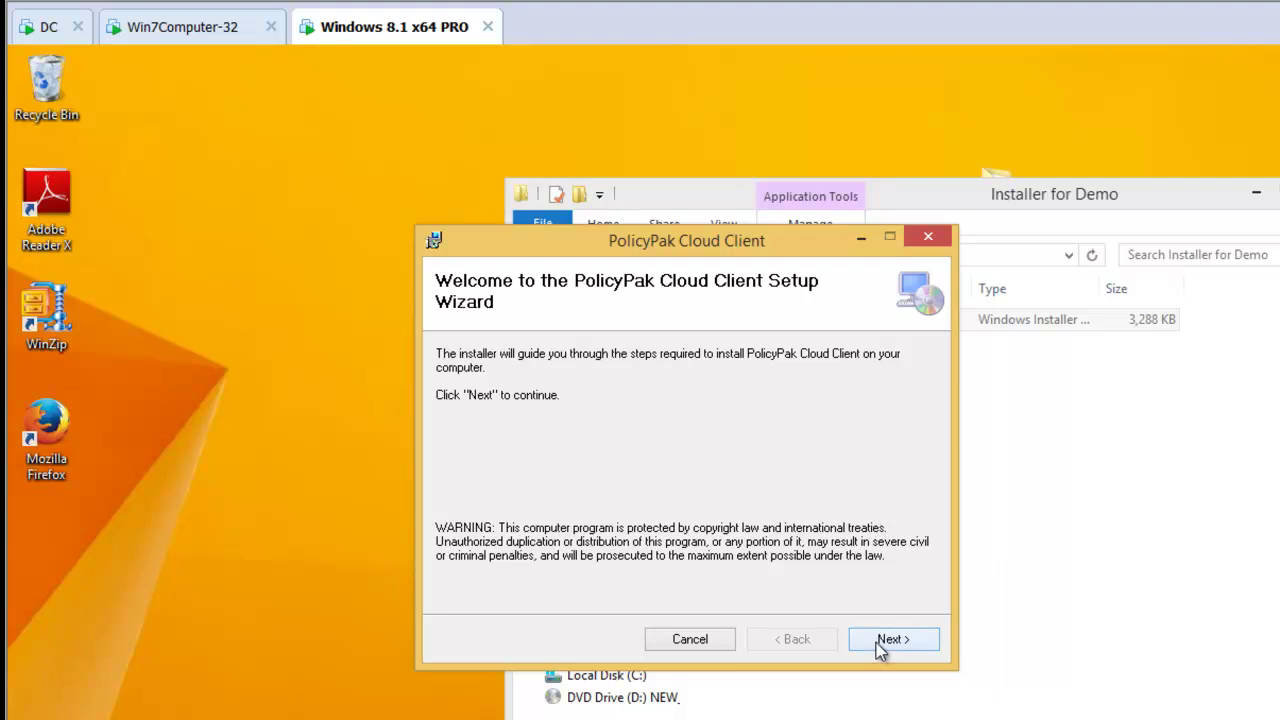
pyautogui.click(880, 645)
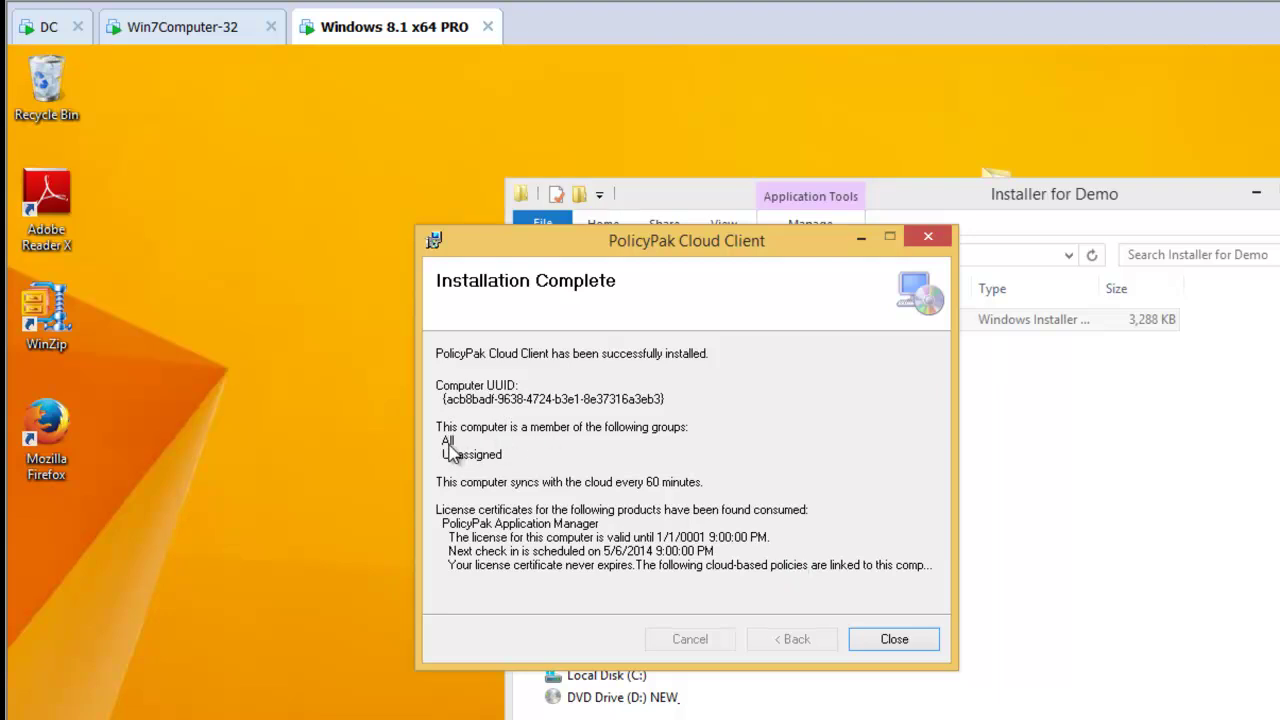
pyautogui.click(896, 639)
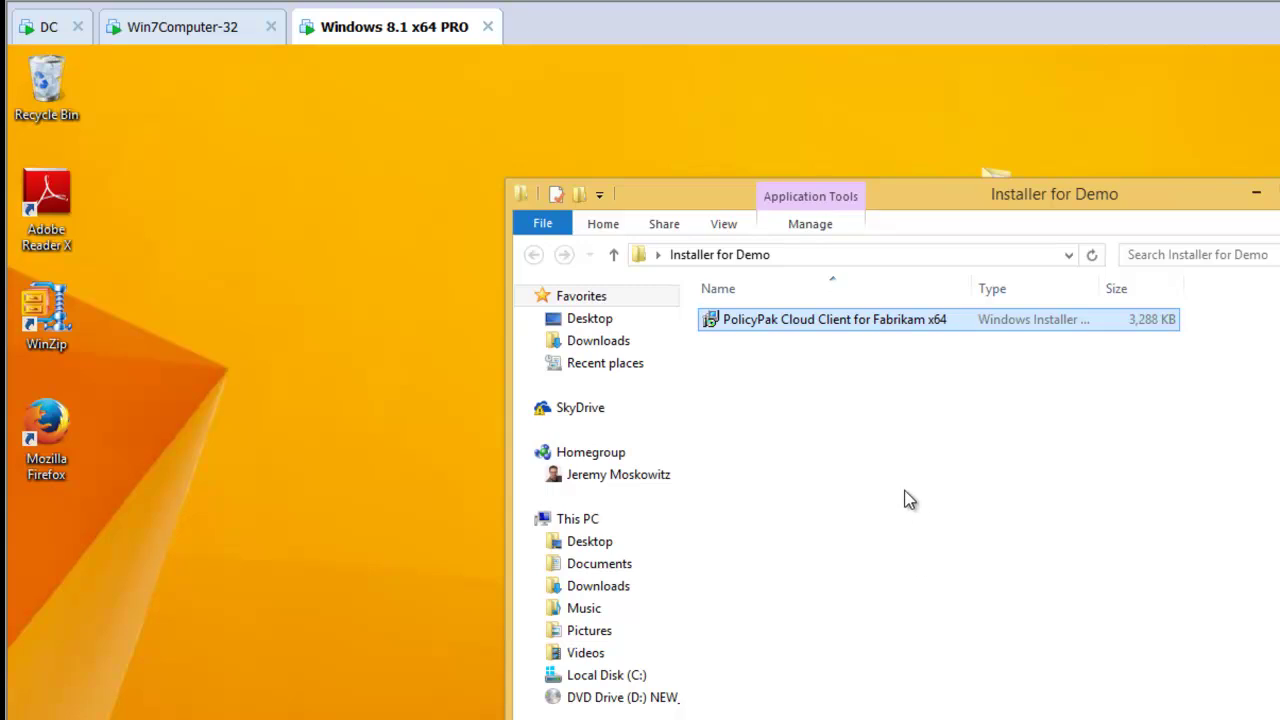
pyautogui.click(1274, 194)
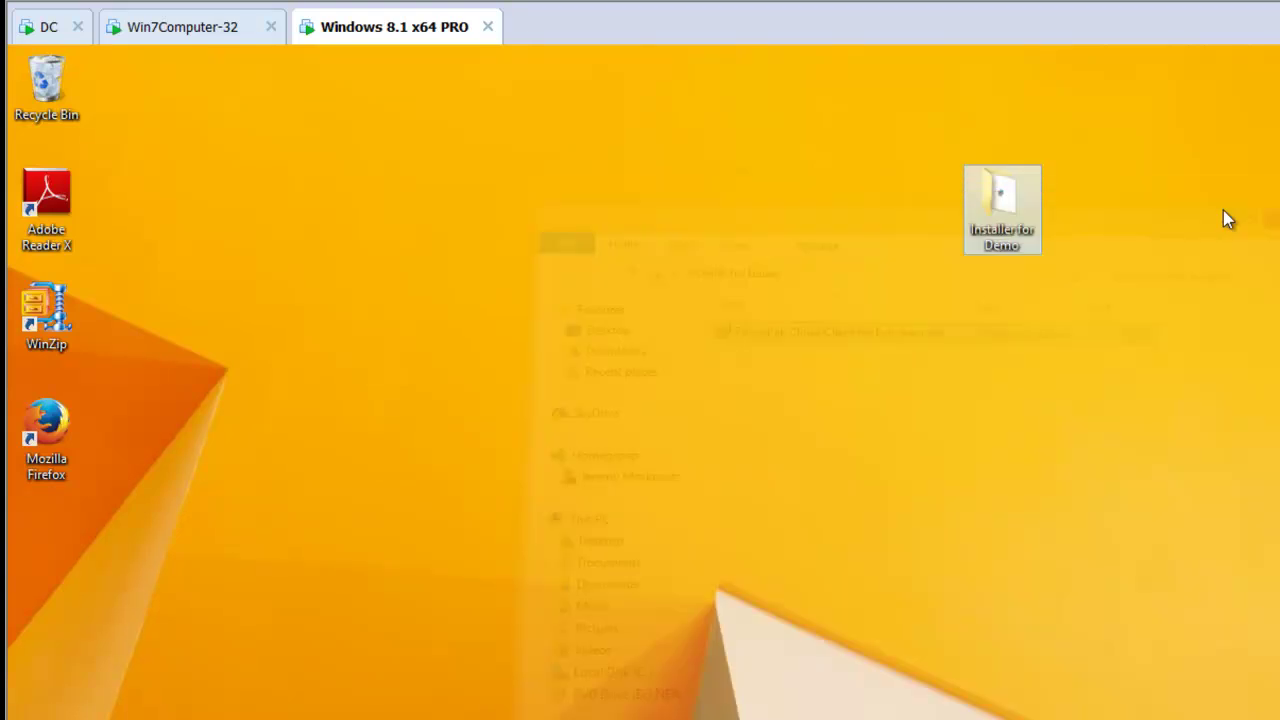
# Search for java, open Configure Java, and check the available pages and the security level
pyautogui.click(504, 512)
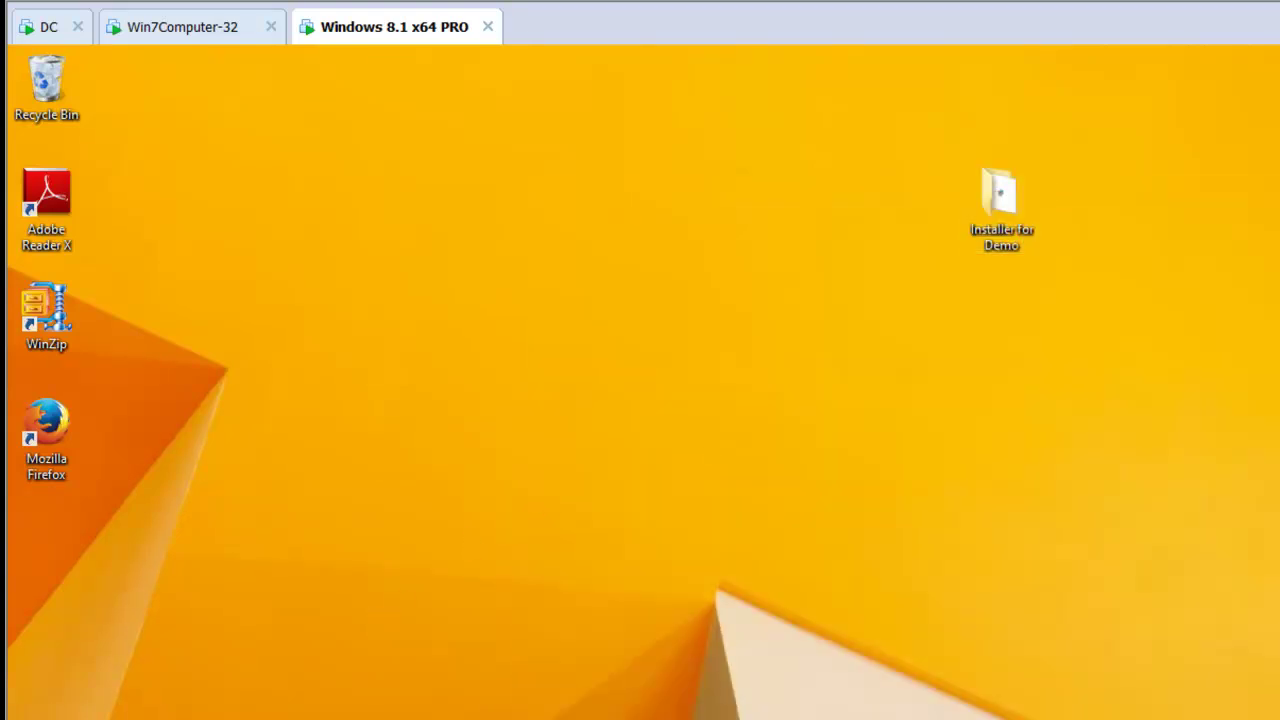
pyautogui.press('super')
pyautogui.write('java')
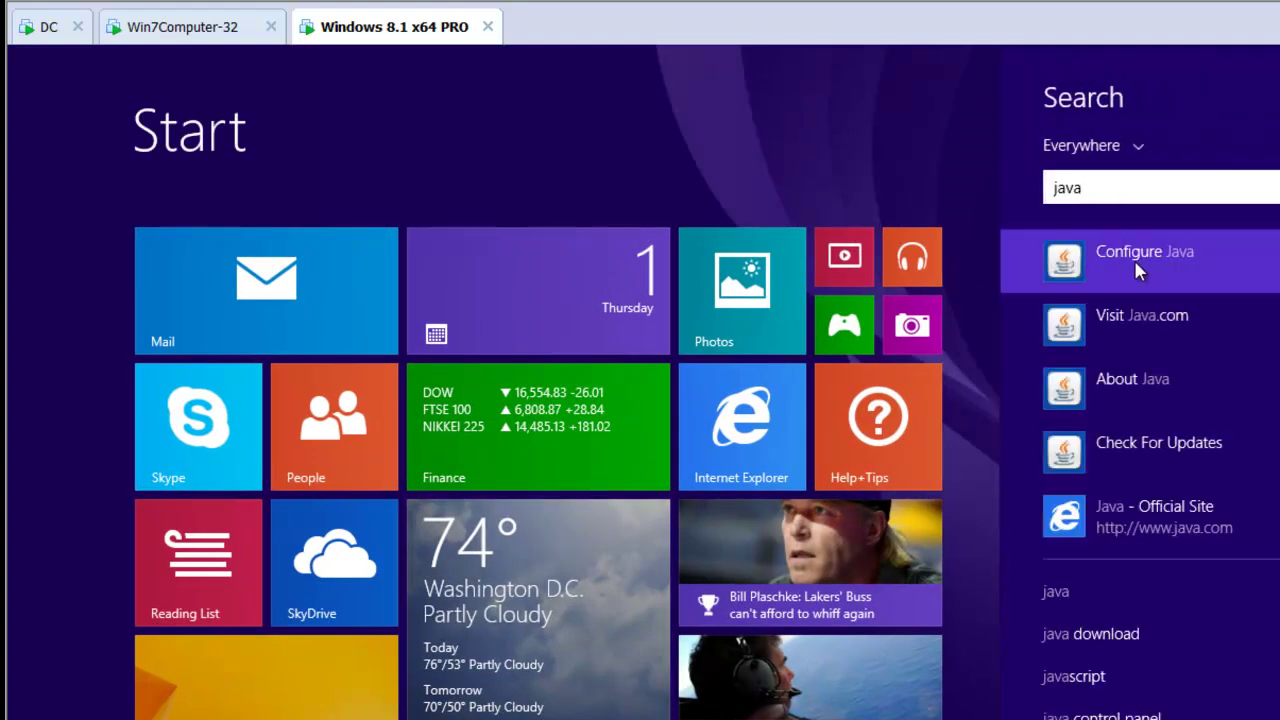
pyautogui.click(1140, 262)
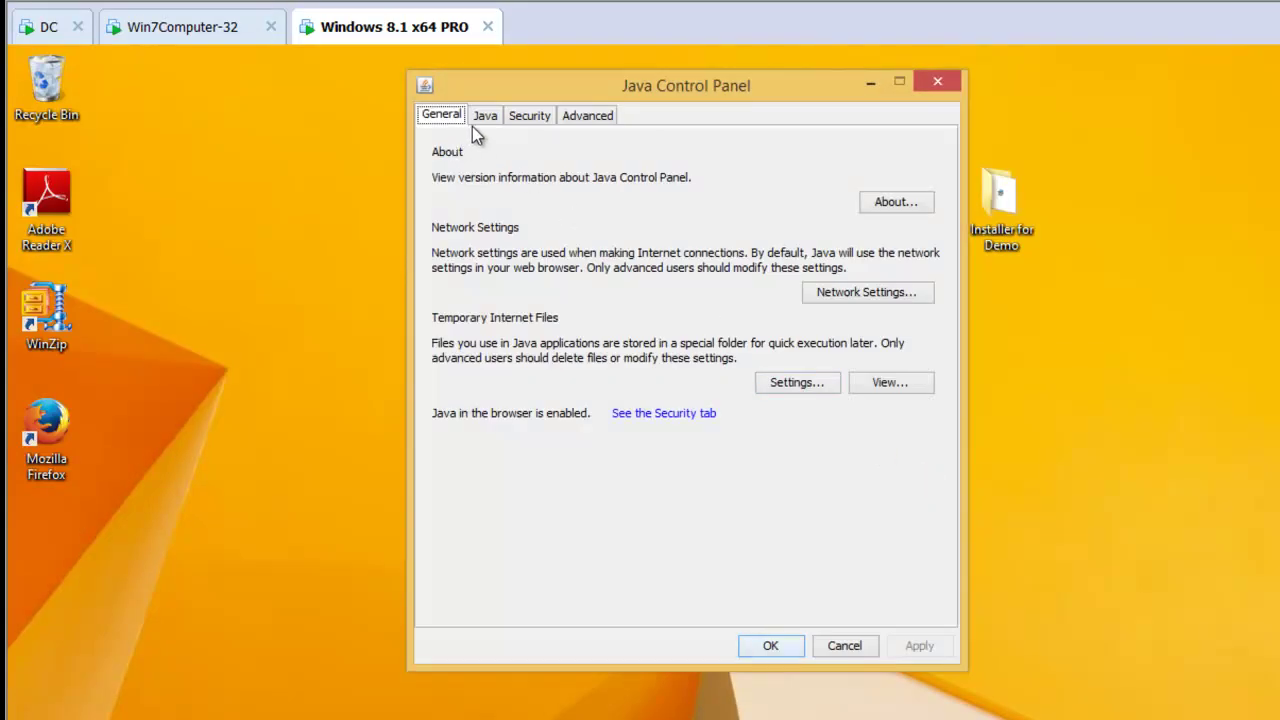
pyautogui.click(527, 114)
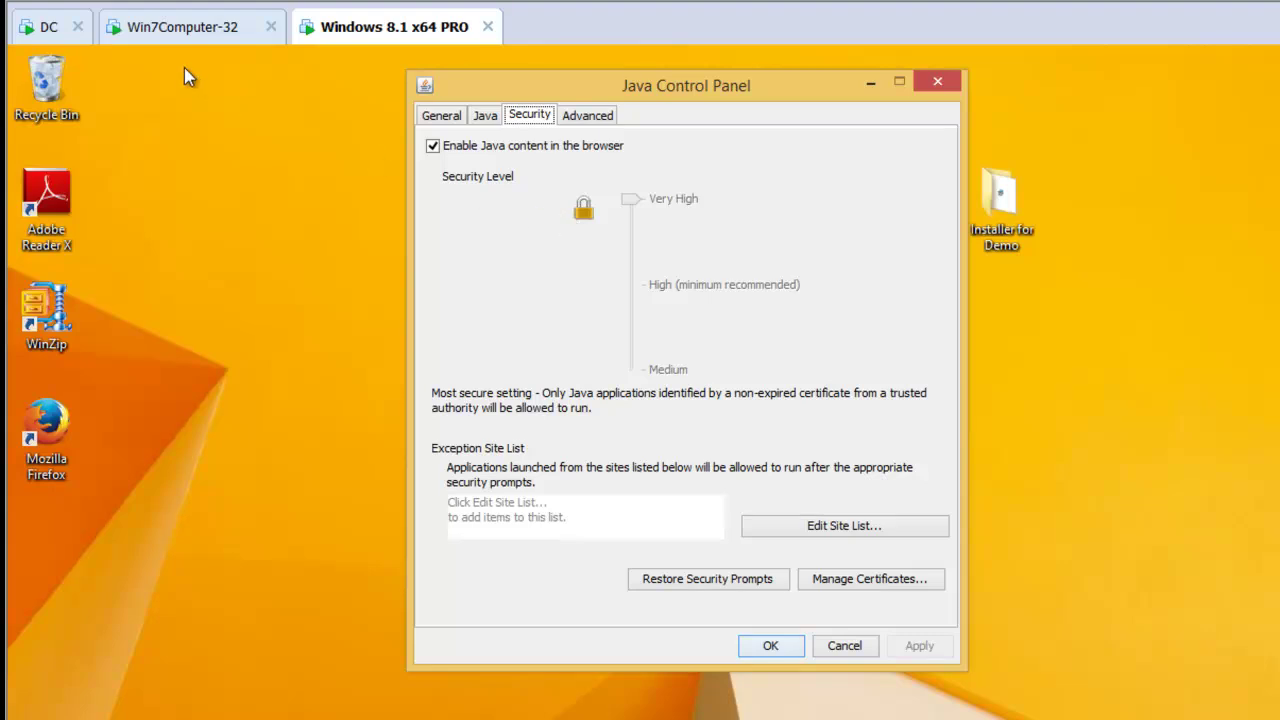
# Compare the Java security settings with those on the Win7Computer-32 machine, then return to the Windows 8.1 x64 PRO machine
pyautogui.click(175, 36)
pyautogui.click(178, 32)
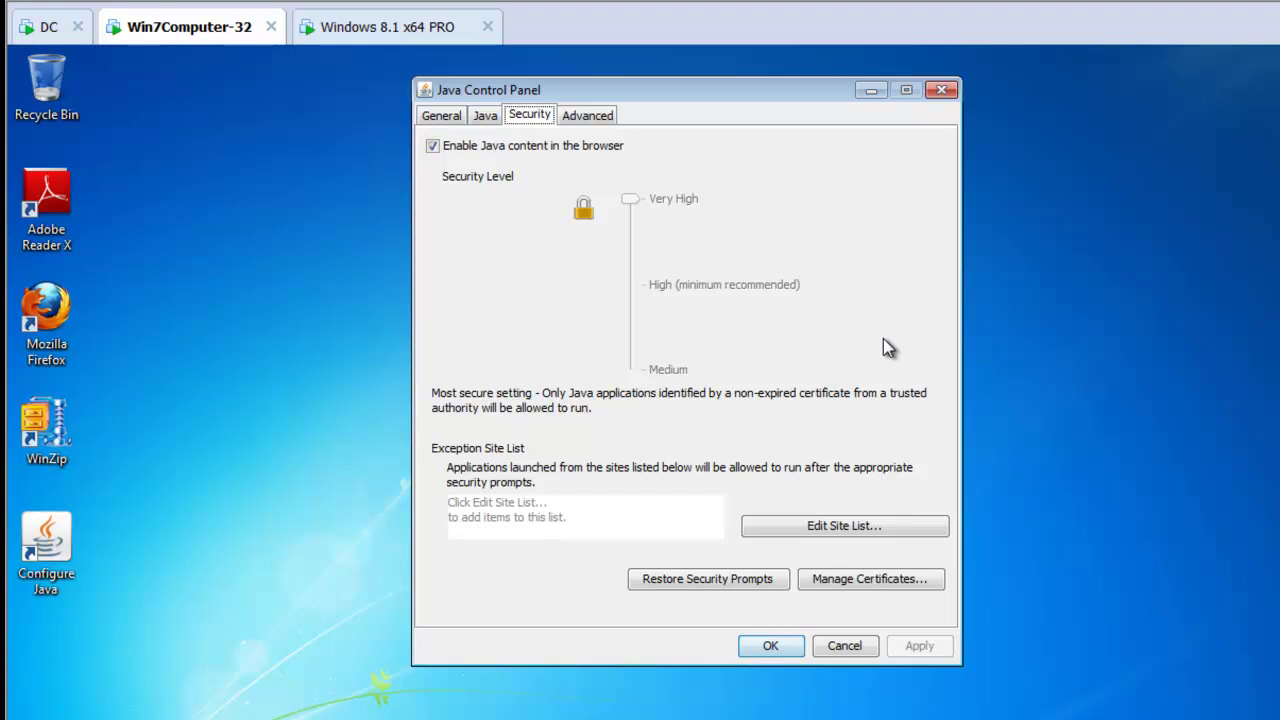
pyautogui.click(366, 38)
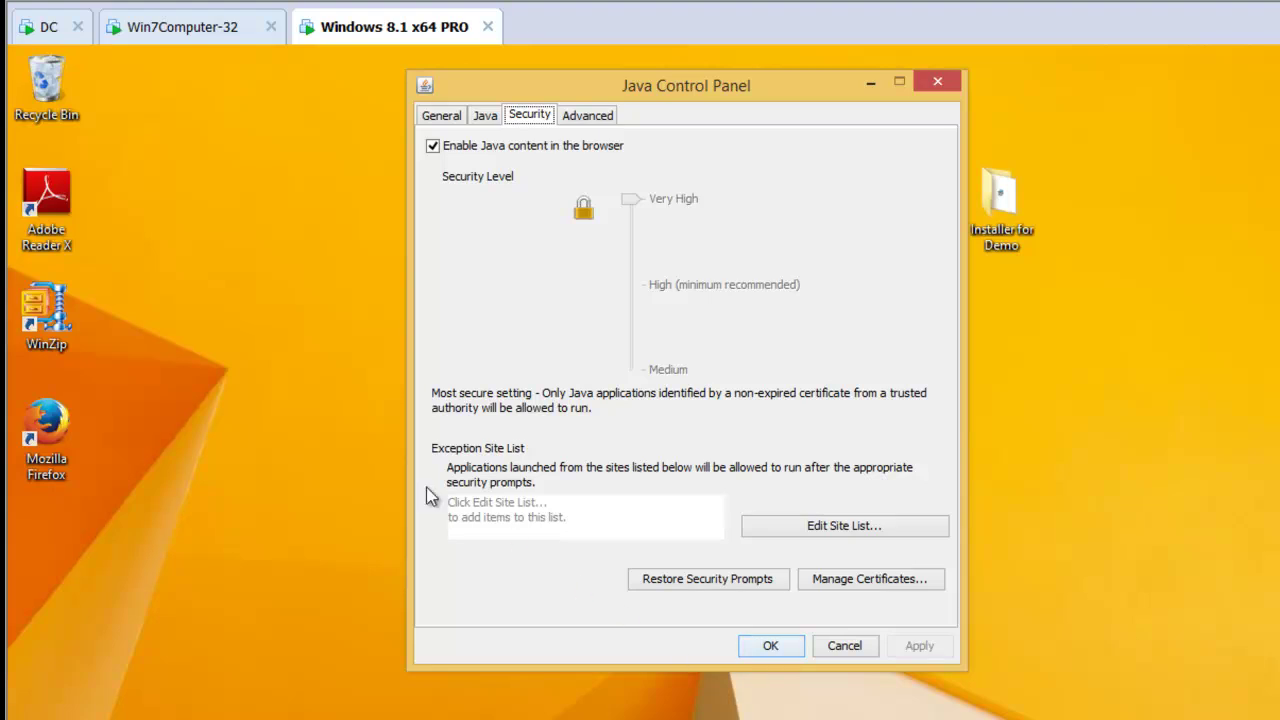
# Open WinZip's configuration, check the password requirements, and close the configuration and WinZip
pyautogui.doubleClick(47, 315)
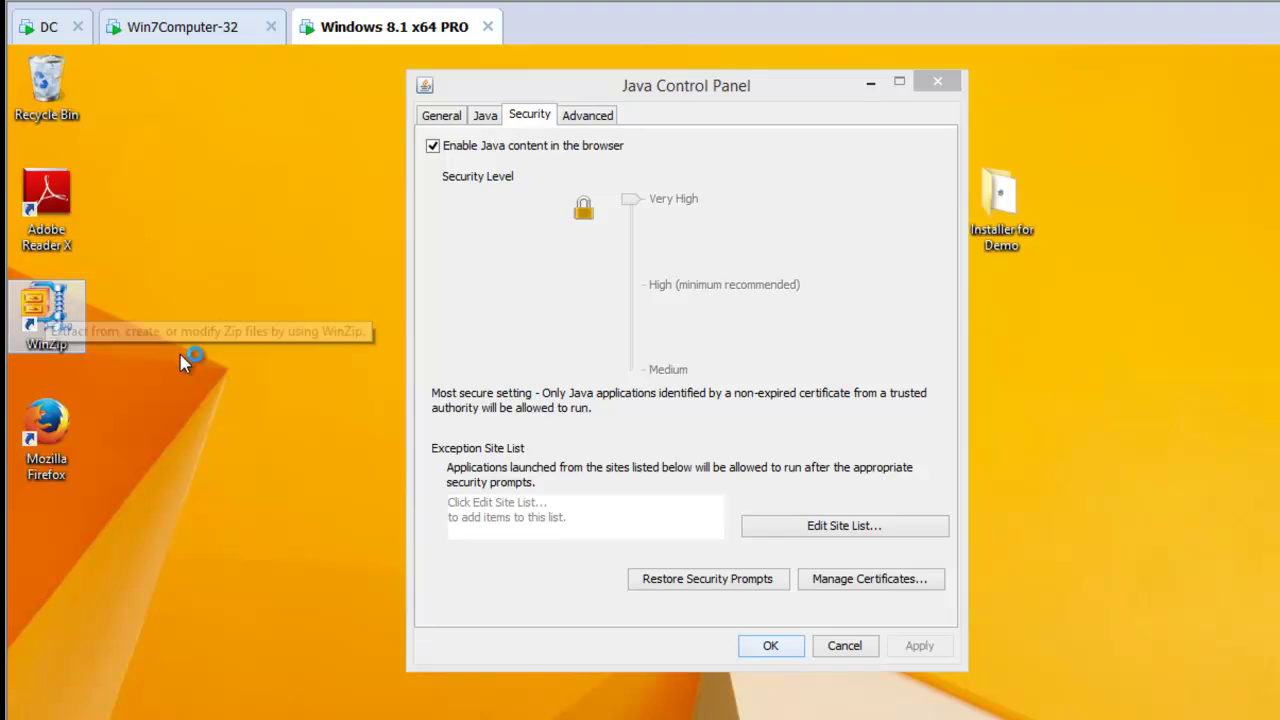
pyautogui.click(350, 226)
pyautogui.click(380, 249)
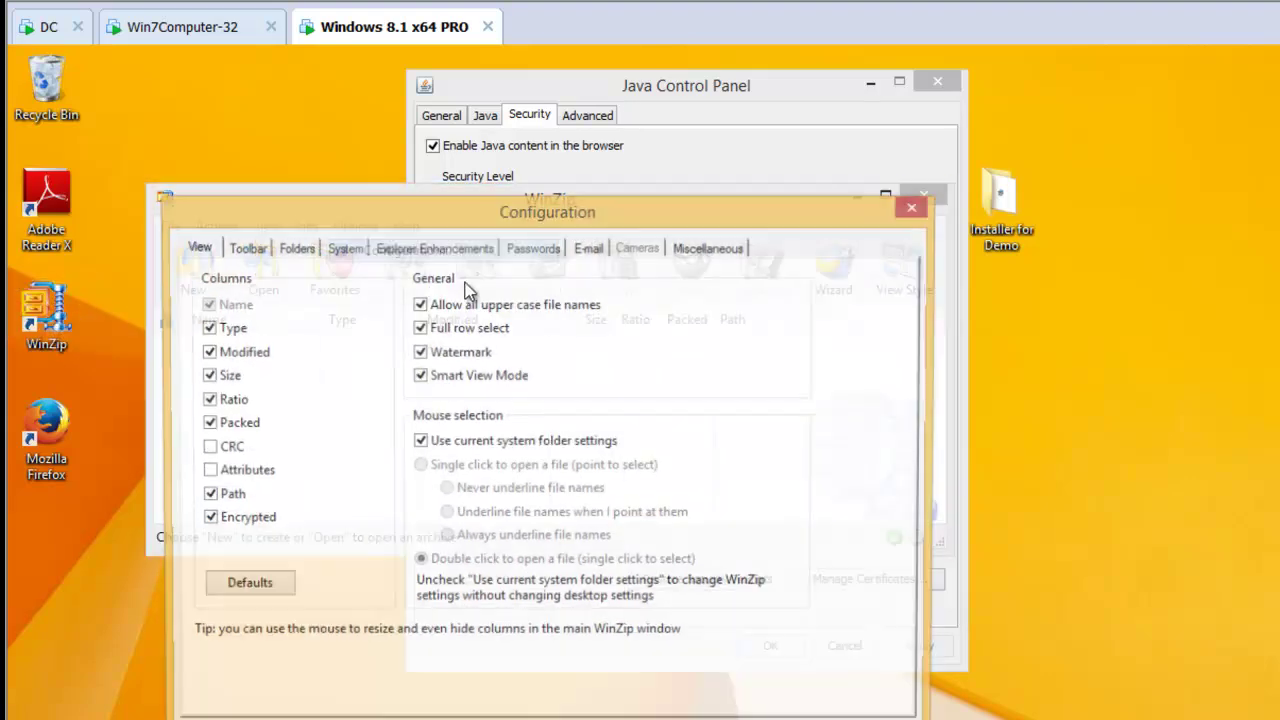
pyautogui.click(540, 248)
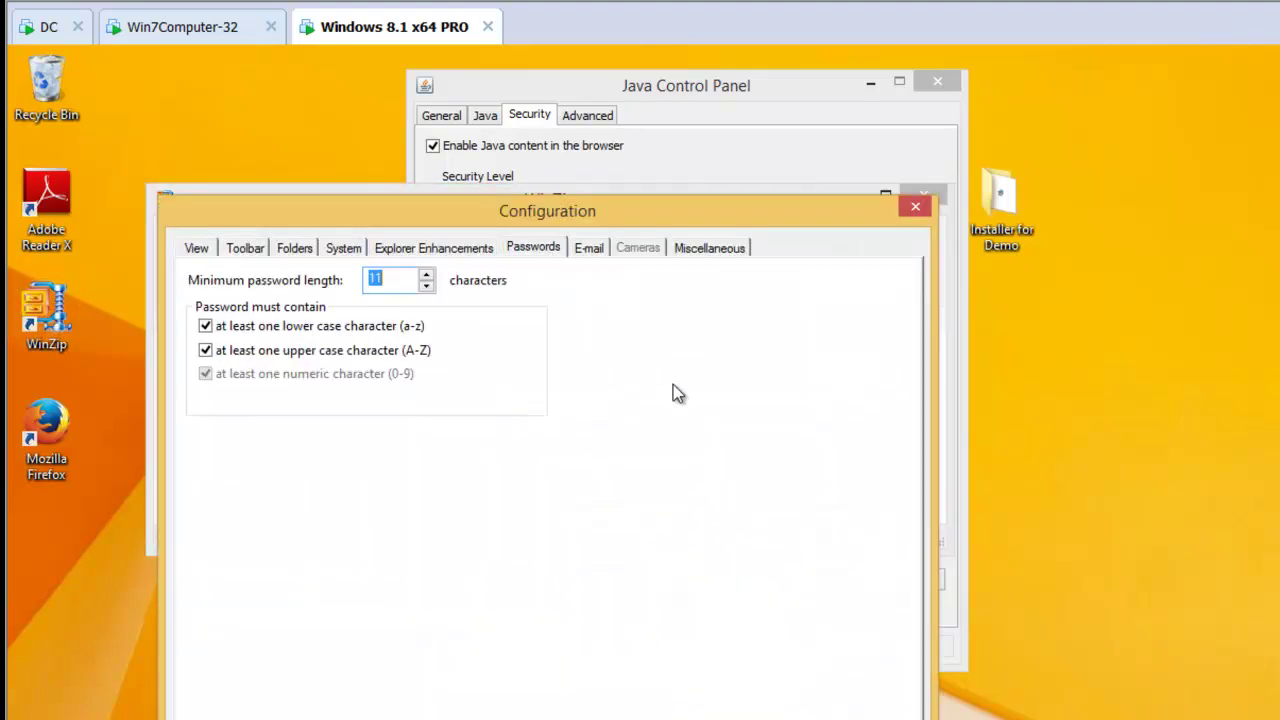
pyautogui.click(915, 207)
pyautogui.click(920, 195)
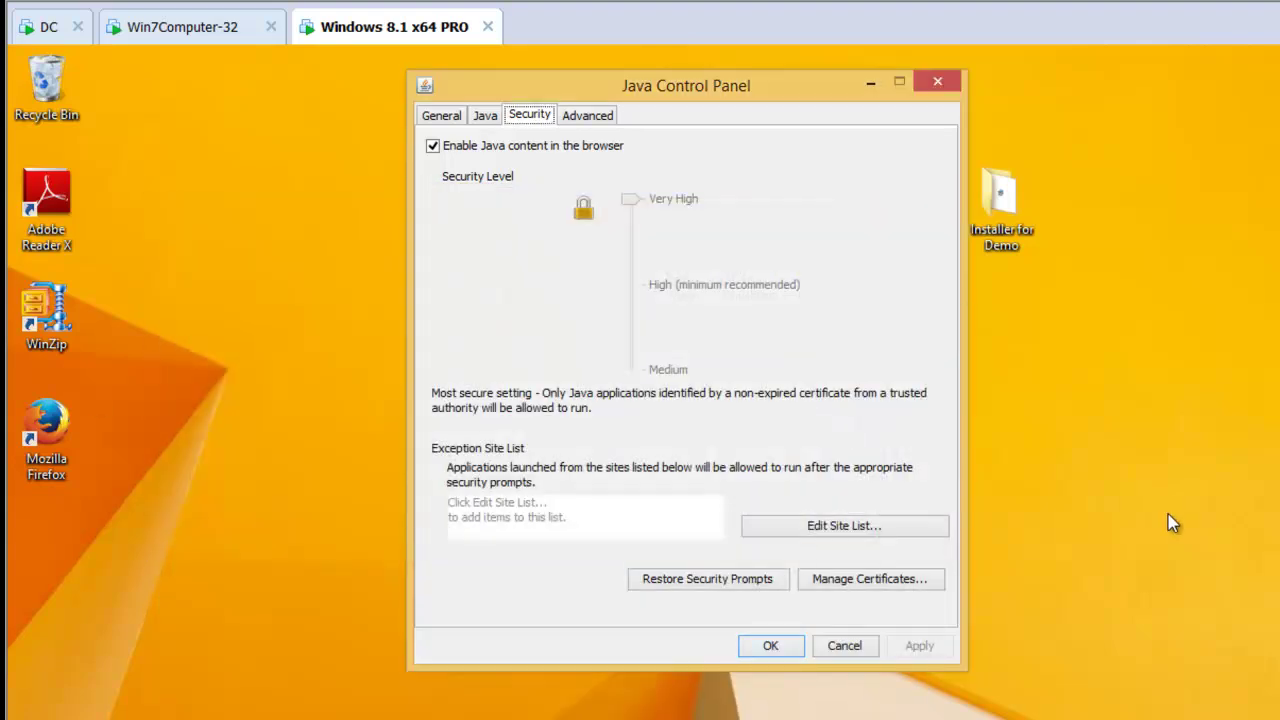